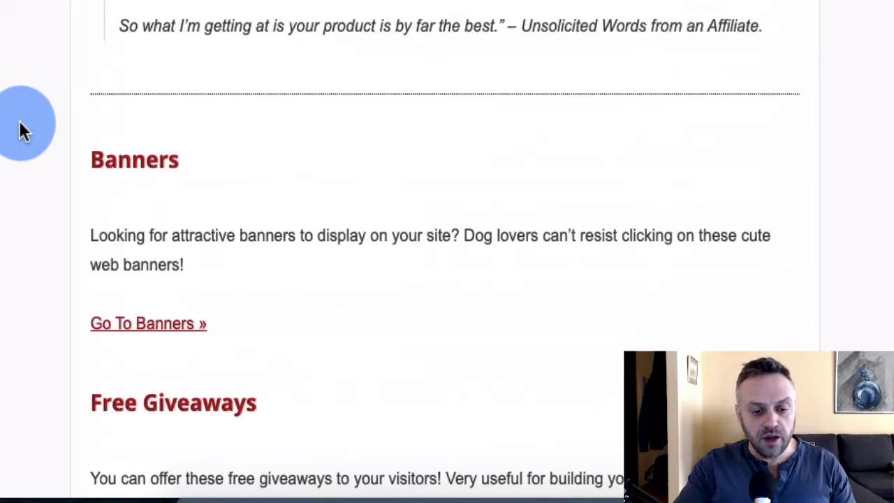
- Review the affiliate page's promotional resources, from banners, giveaways and email swipes to promotional videos and keyword ideas
scroll(86, 151, "down", 3)
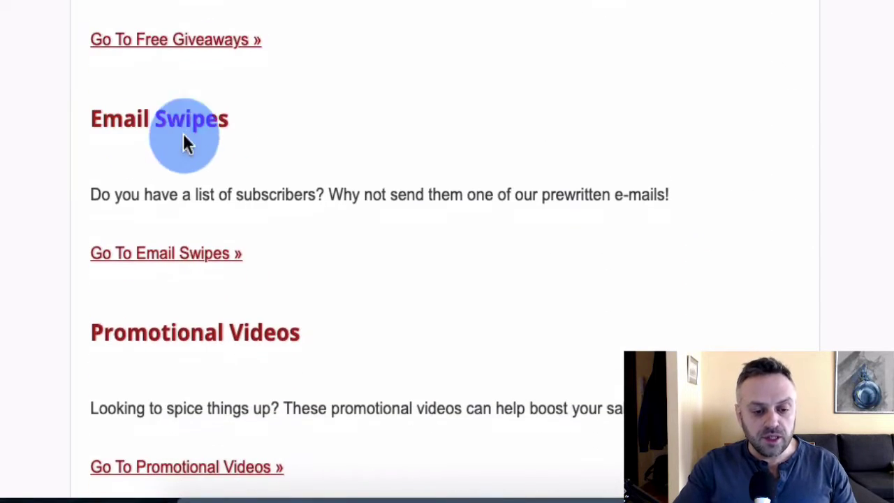
scroll(72, 130, "down", 6)
scroll(90, 216, "down", 5)
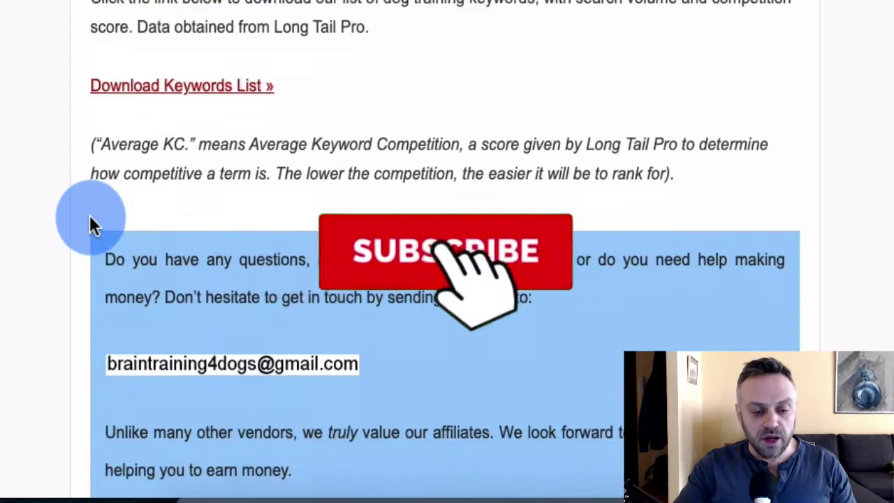
scroll(89, 216, "up", 10)
scroll(89, 222, "up", 1)
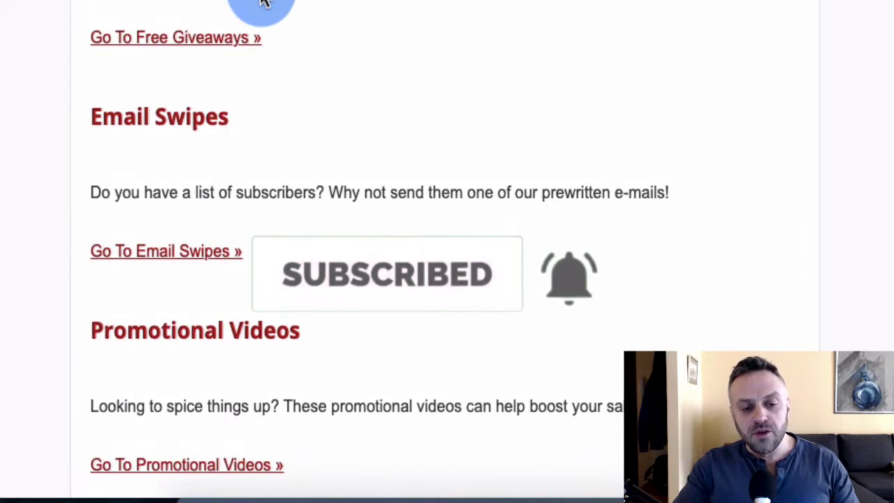
scroll(279, 21, "up", 2)
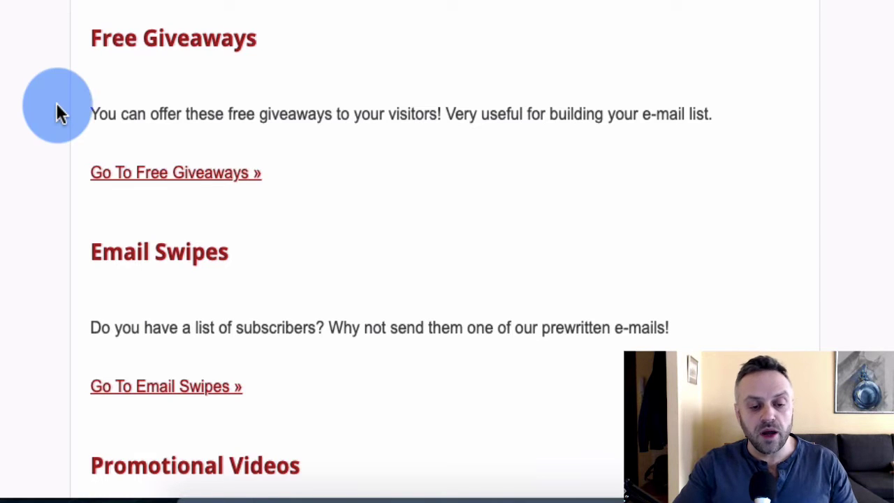
scroll(76, 56, "down", 4)
scroll(48, 161, "down", 3)
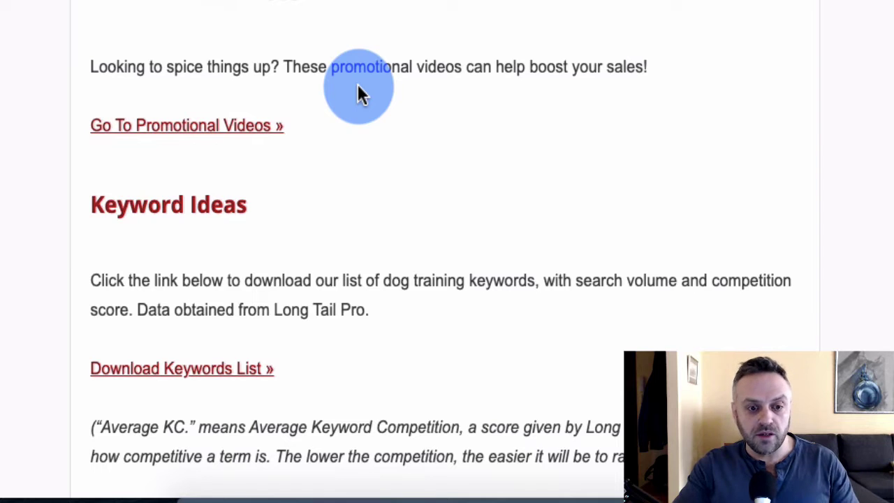
scroll(66, 276, "down", 3)
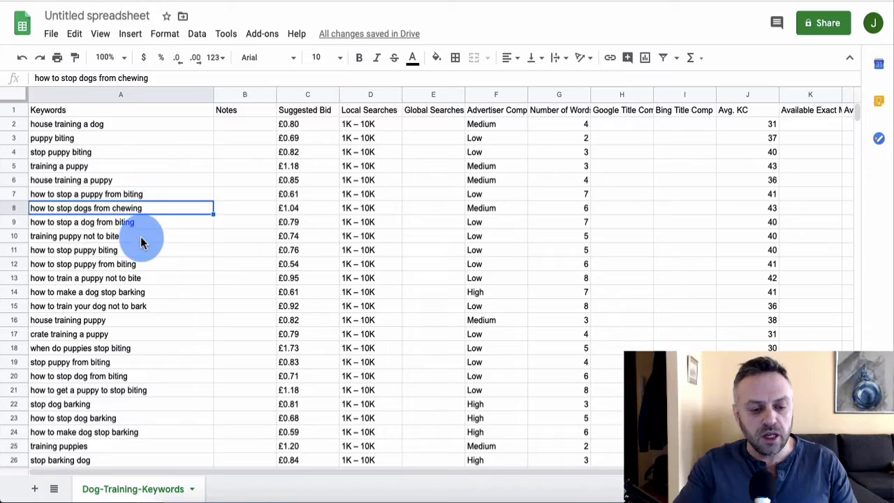
- Look through the dog training keyword list to its last row and return to the header row
scroll(141, 241, "down", 19)
scroll(140, 241, "down", 14)
left_click(122, 253)
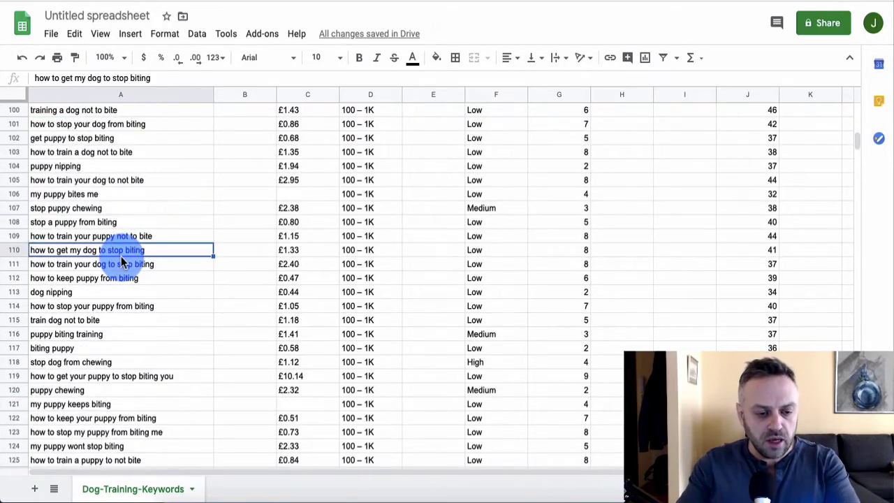
key("ctrl+Down")
scroll(91, 333, "down", 1)
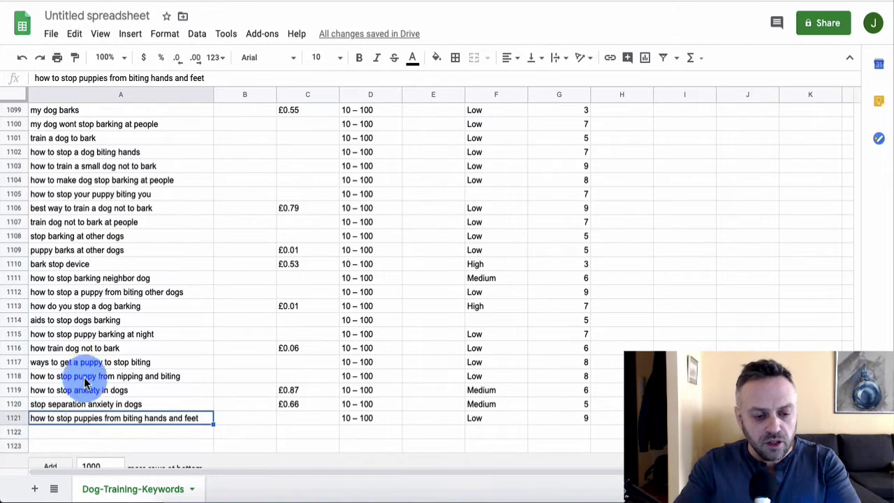
scroll(118, 335, "up", 20)
key("ctrl+Up")
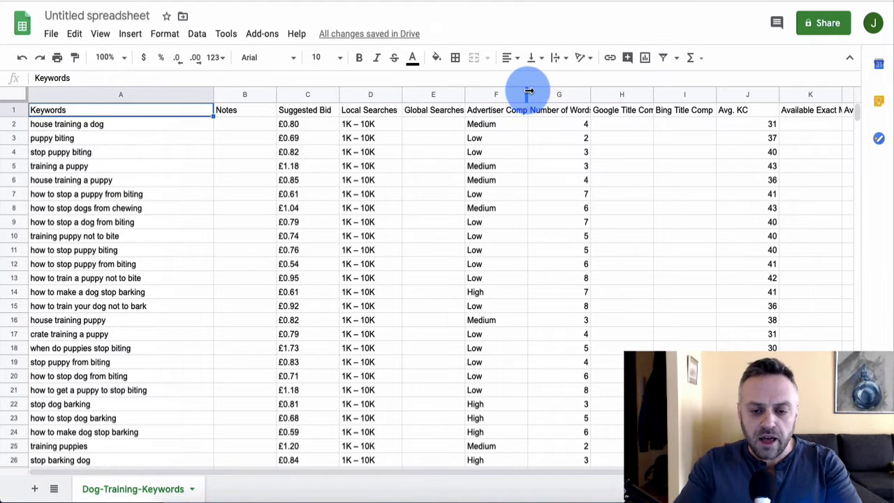
- Widen column F so the full Advertiser Competition header fits
left_click_drag(529, 92, 583, 91)
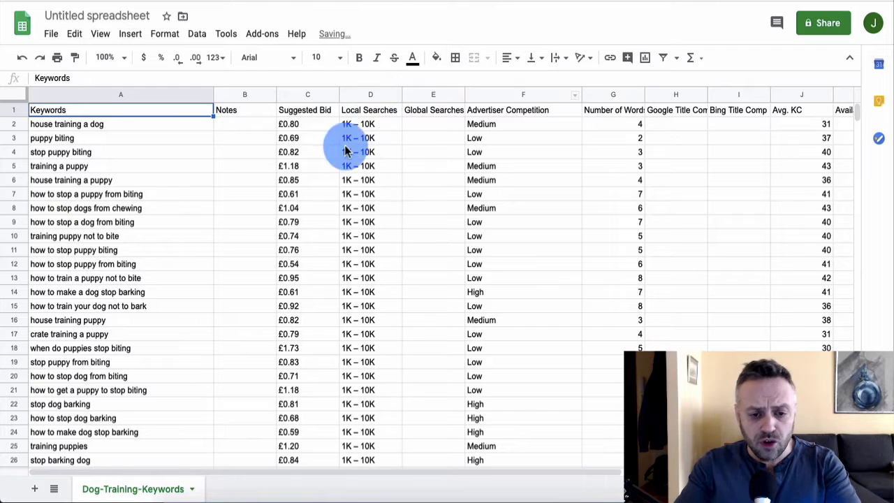
scroll(302, 246, "down", 5)
scroll(302, 243, "up", 5)
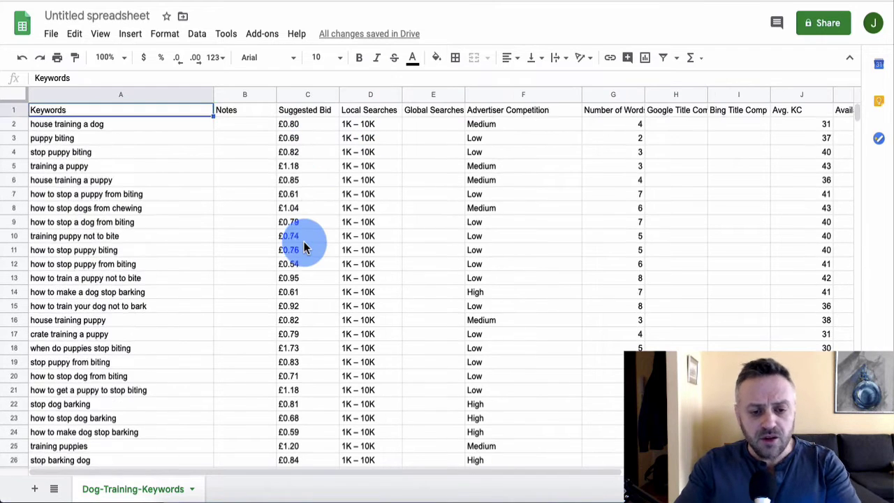
left_click(327, 112)
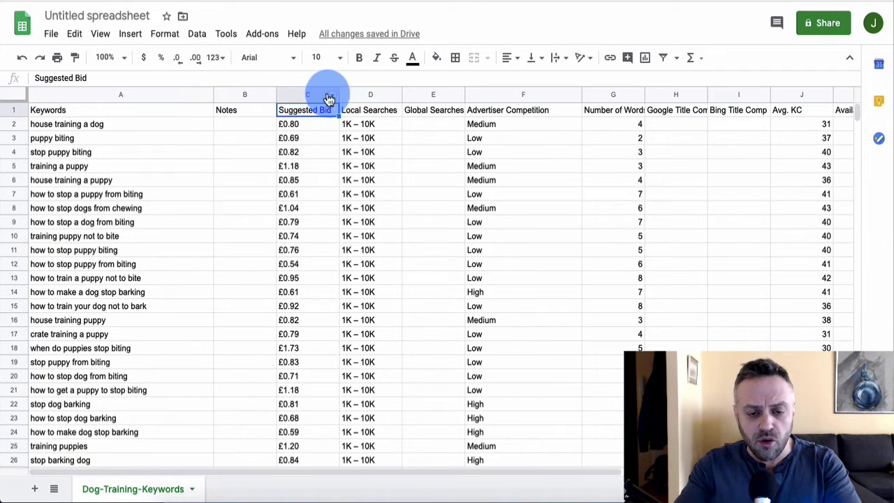
right_click(331, 92)
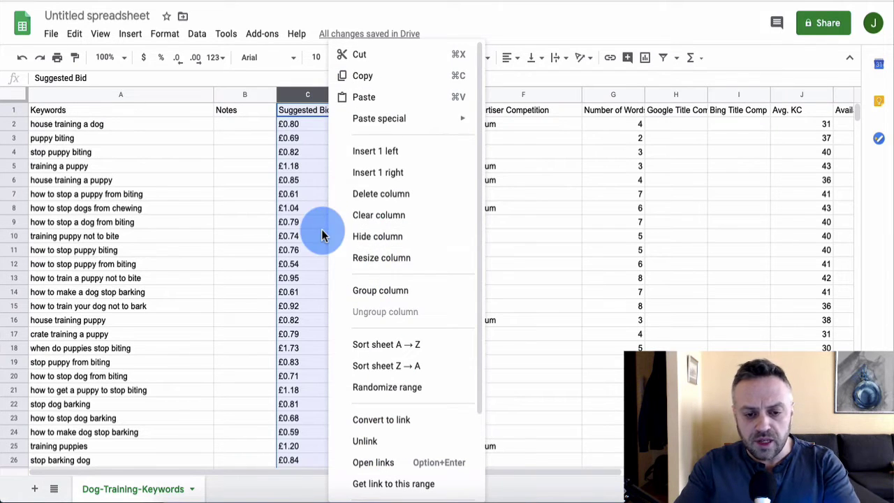
left_click(304, 296)
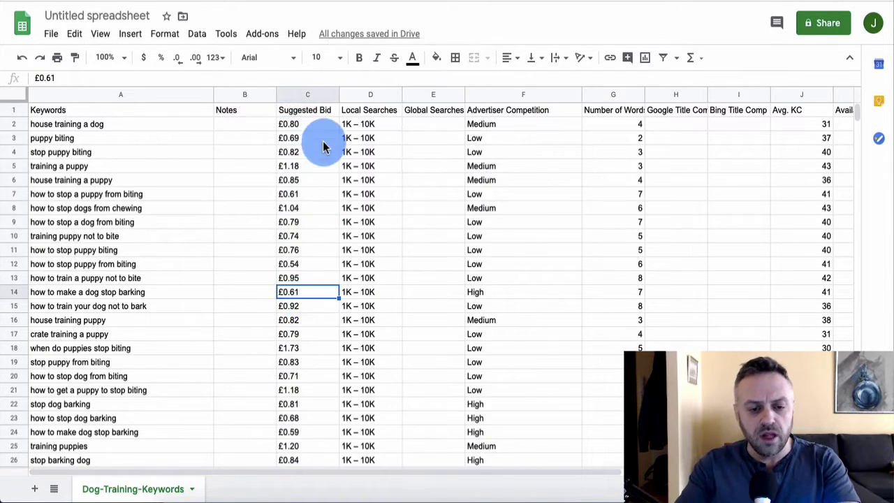
- Turn on a filter for the keyword table, starting from the Suggested Bid header cell
left_click(320, 110)
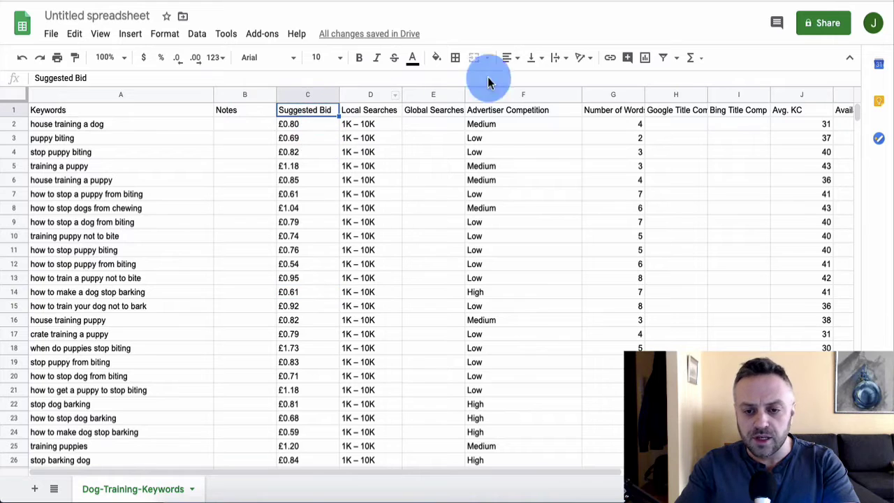
left_click(676, 61)
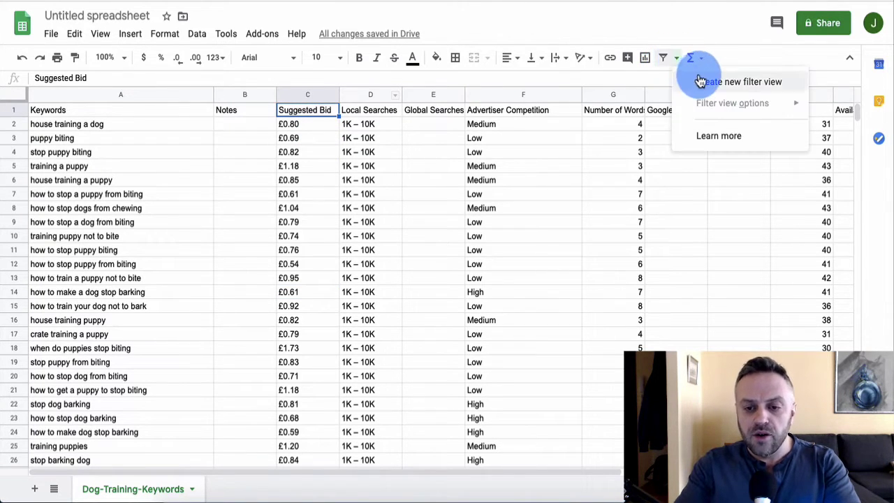
left_click(681, 22)
left_click(665, 58)
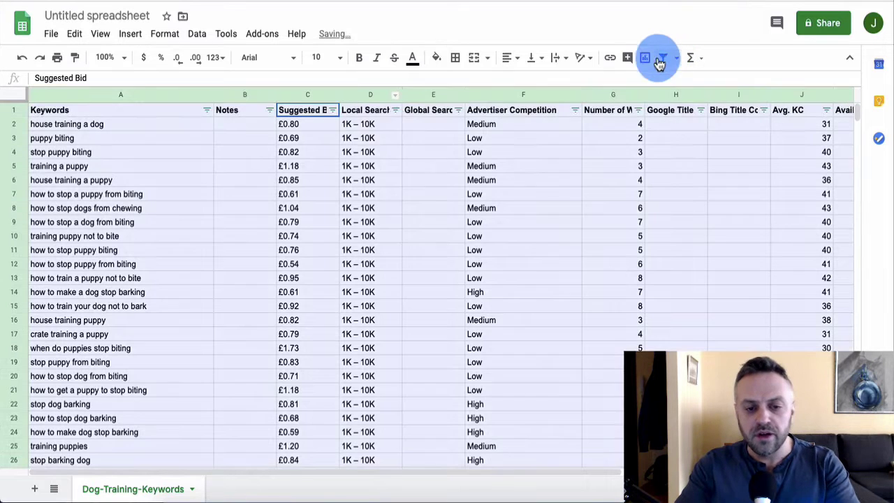
left_click(332, 112)
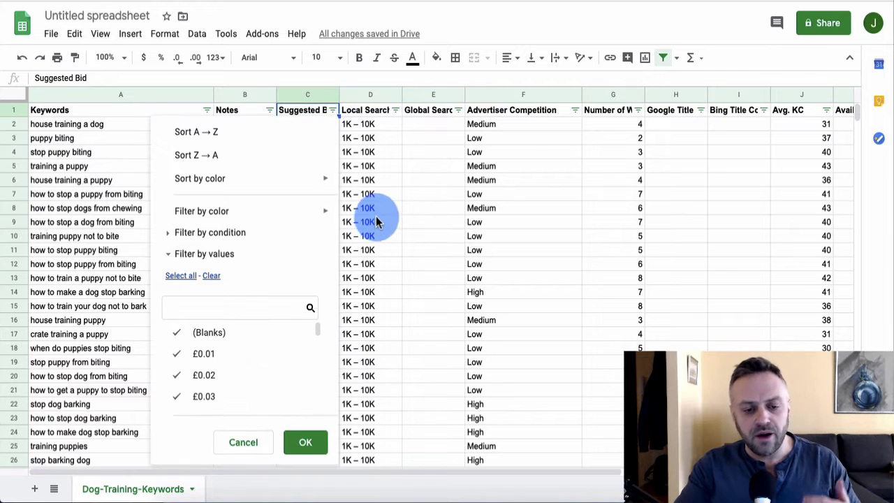
left_click(171, 235)
left_click(414, 178)
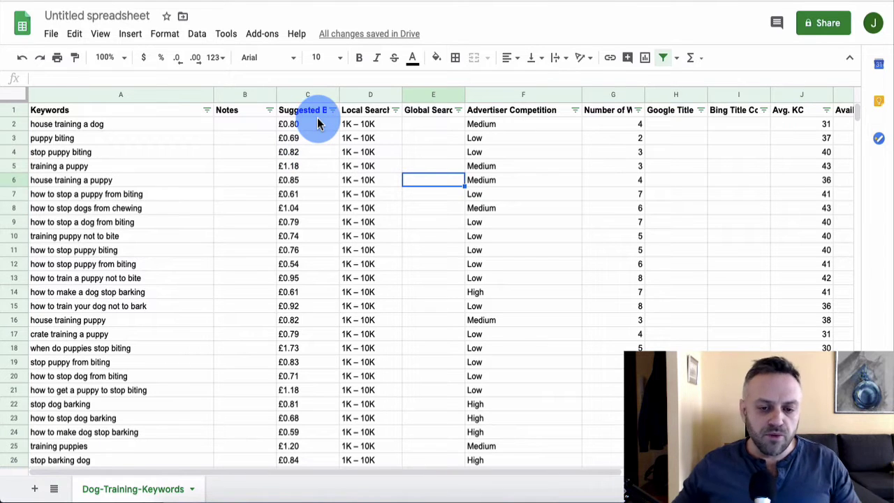
left_click(175, 137)
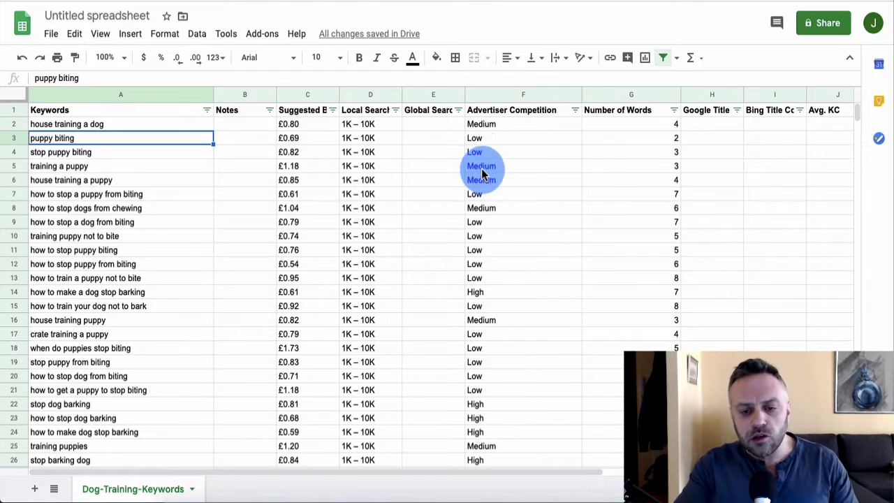
- Filter the Advertiser Competition column to show only Low values and select the Keywords column
left_click(575, 110)
left_click(418, 333)
left_click(422, 376)
left_click(422, 376)
left_click(419, 354)
left_click(419, 377)
left_click(419, 399)
left_click(420, 376)
left_click(550, 445)
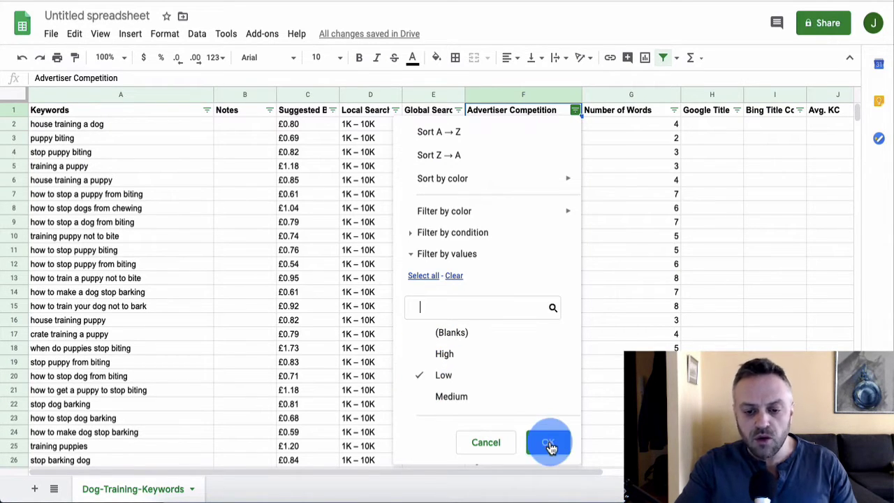
left_click(116, 95)
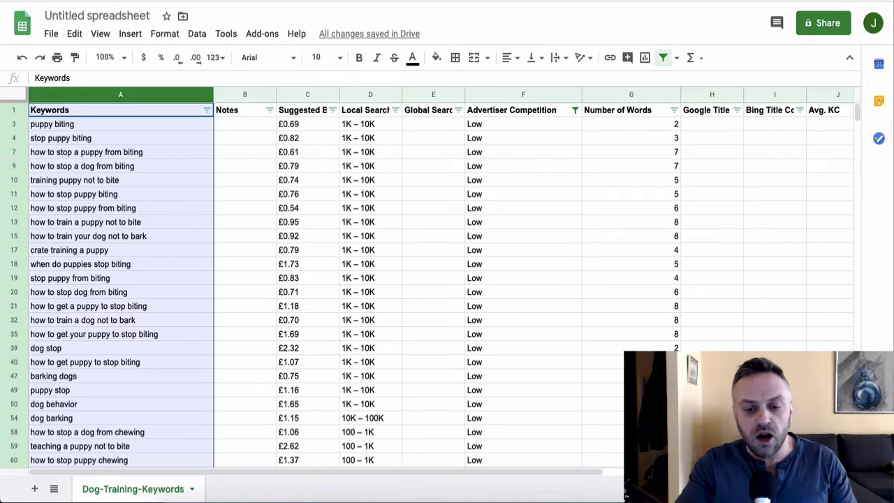
left_click(150, 125)
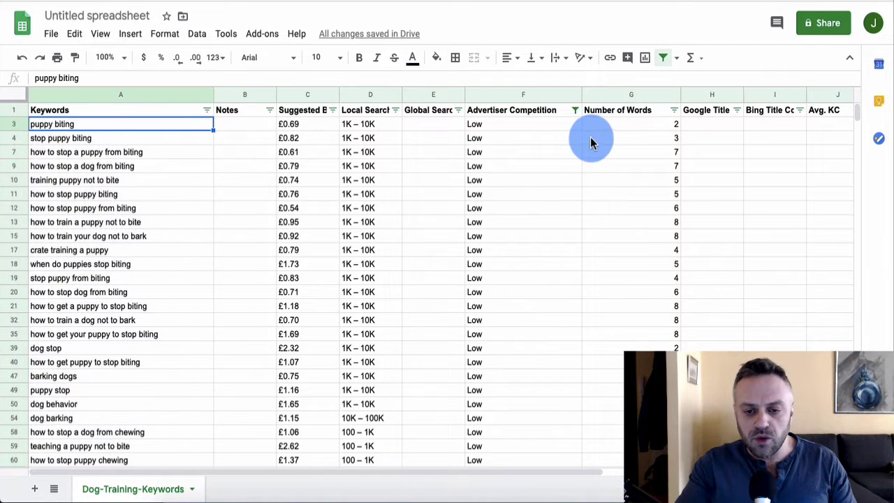
- Change the Advertiser Competition filter to show only Medium values
left_click(575, 110)
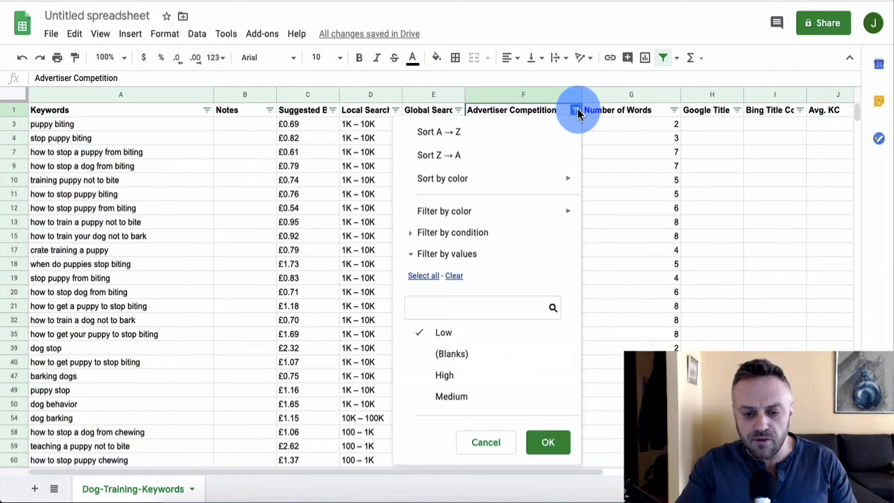
left_click(424, 397)
left_click(422, 333)
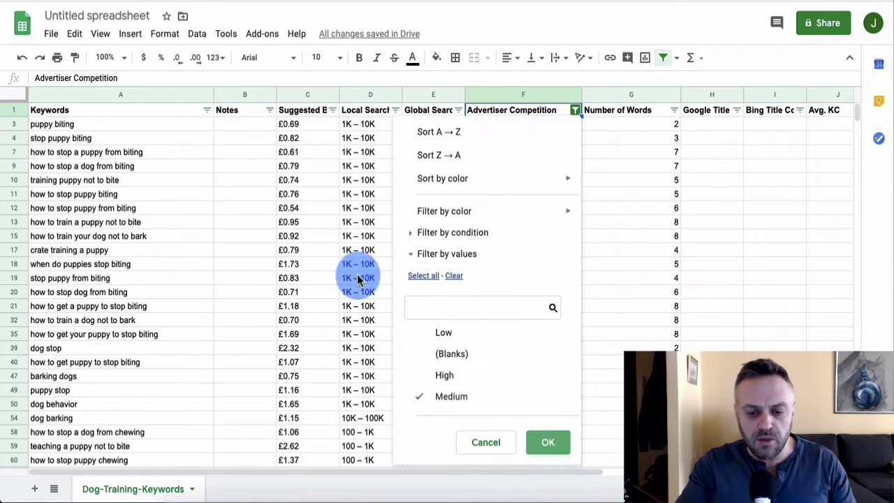
left_click(548, 443)
- Copy the whole Keywords column of the filtered table
left_click(107, 94)
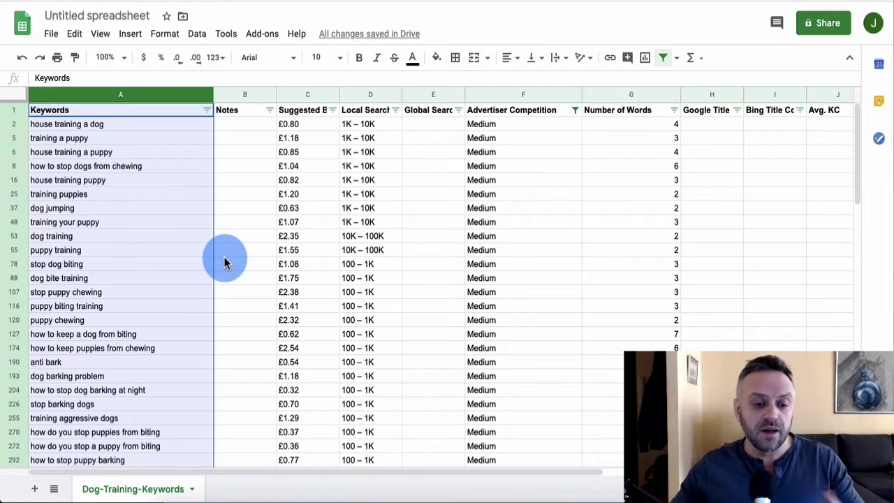
left_click(154, 208)
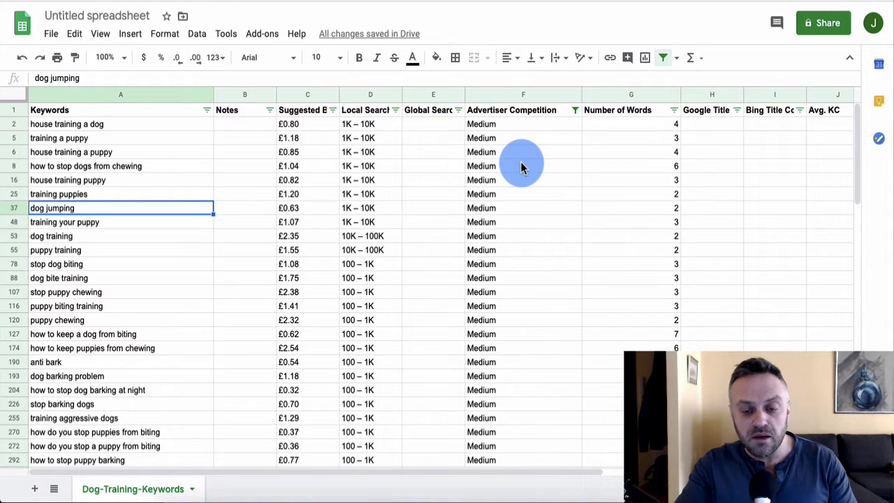
left_click(128, 126)
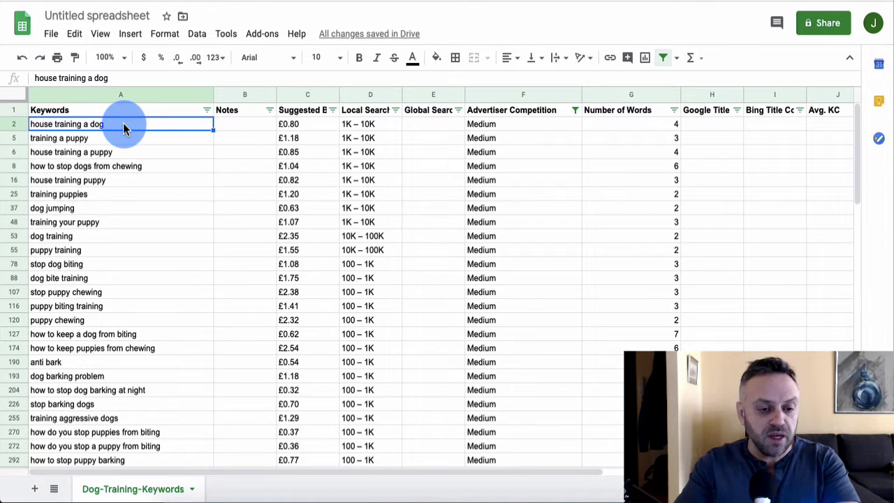
left_click(129, 97)
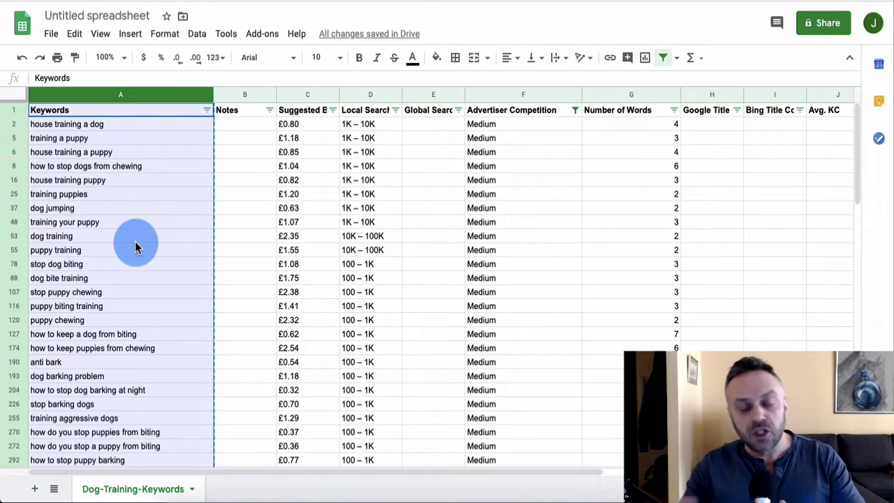
left_click(135, 181)
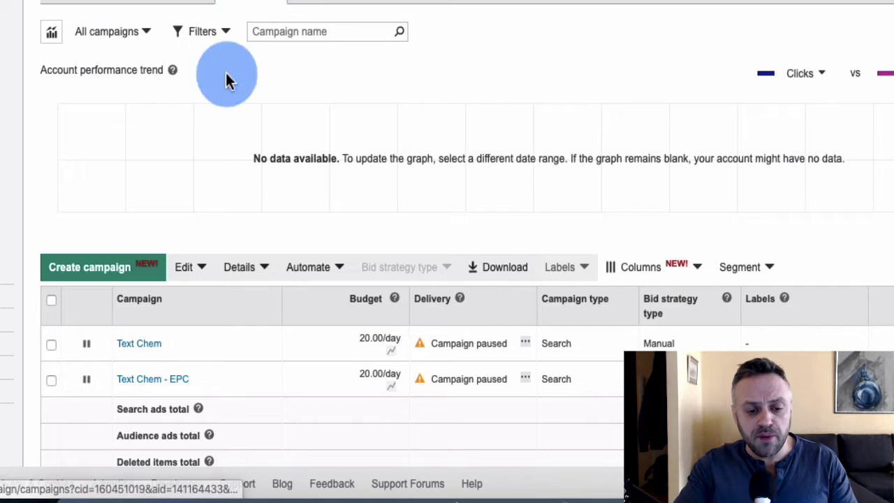
- Switch to Microsoft Advertising and create a campaign named C1 with the goal Visits to my website
left_click(105, 272)
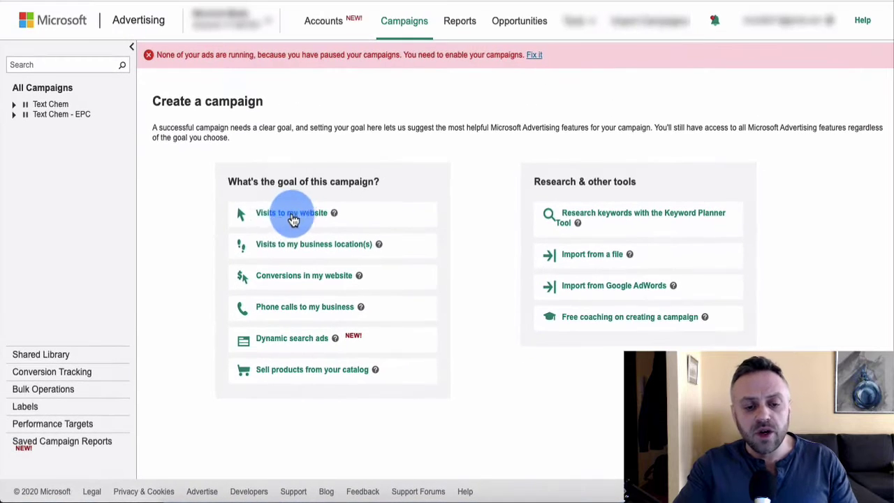
left_click(283, 219)
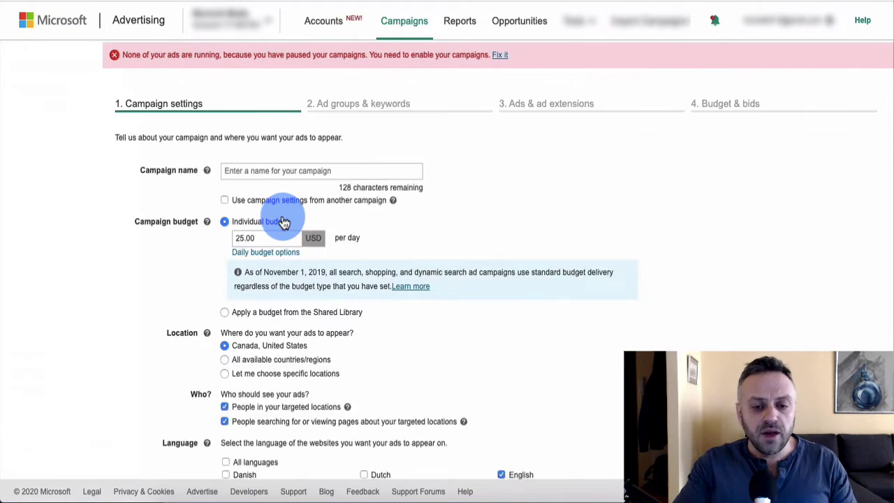
left_click(184, 175)
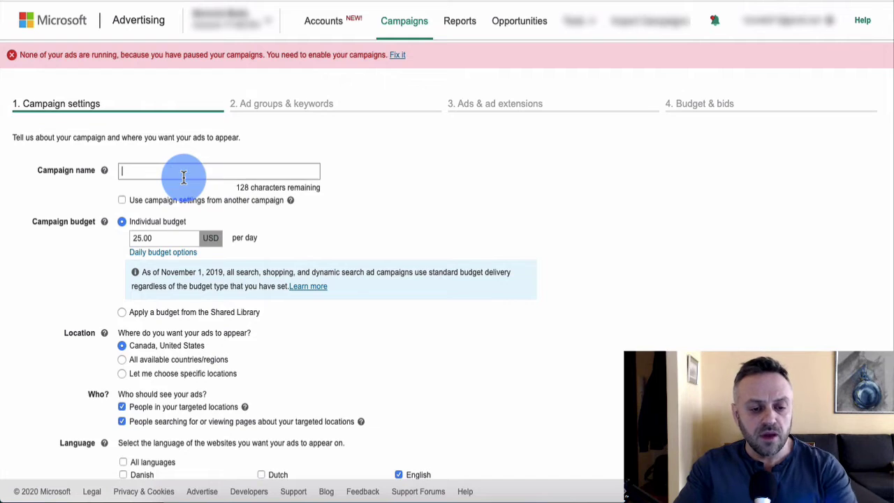
type("C1")
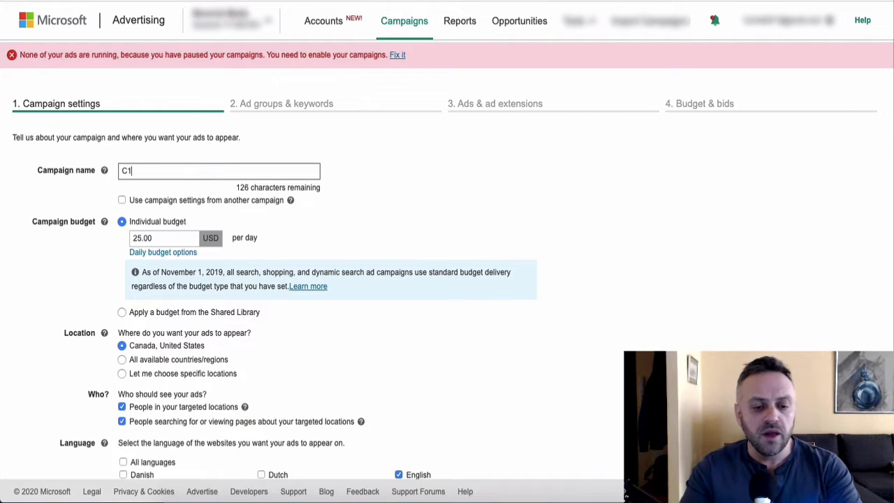
- Set the campaign's individual daily budget to 10 USD
double_click(174, 239)
key("BackSpace")
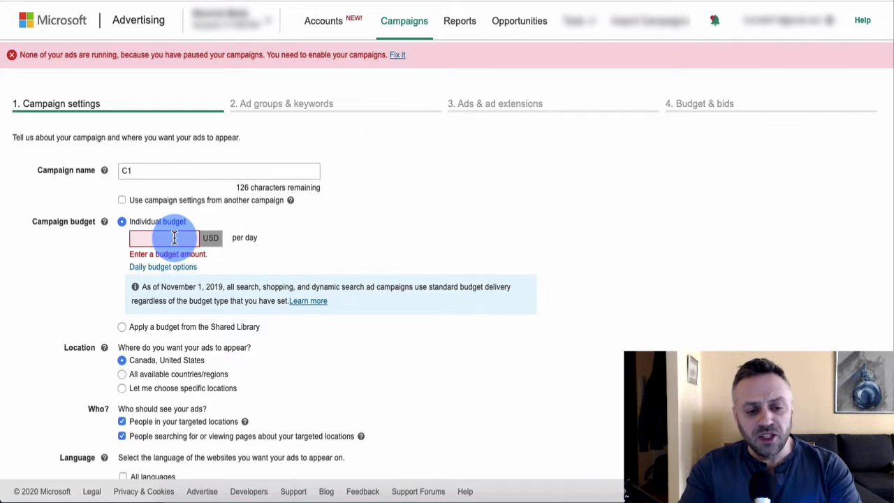
type("10")
left_click(68, 260)
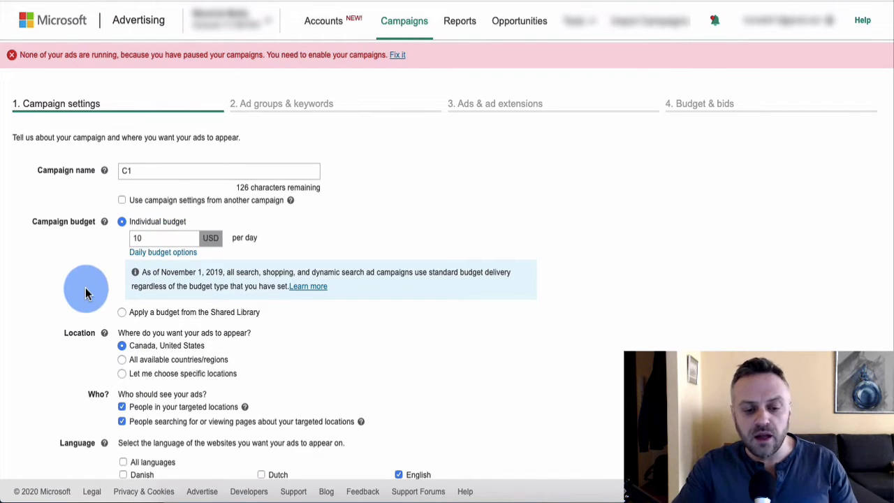
- Choose specific locations for the campaign and target United States (country/region)
scroll(85, 294, "down", 3)
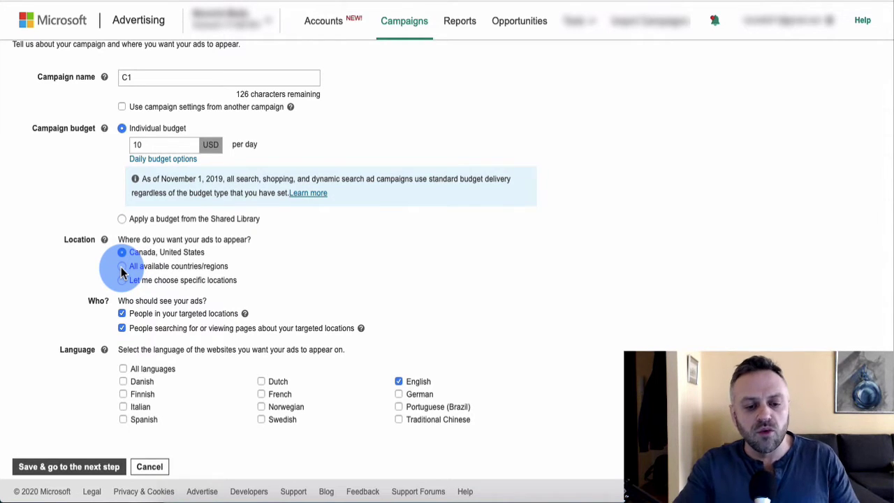
left_click(122, 280)
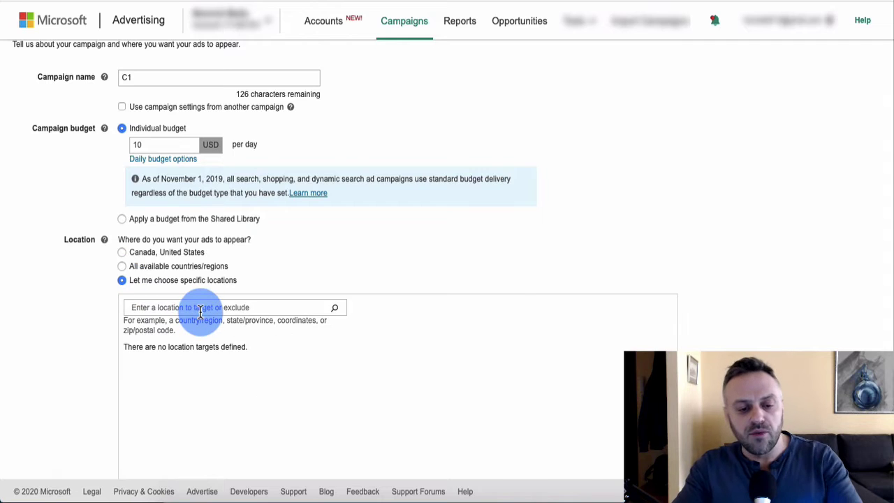
left_click(201, 308)
type("UNITED ST")
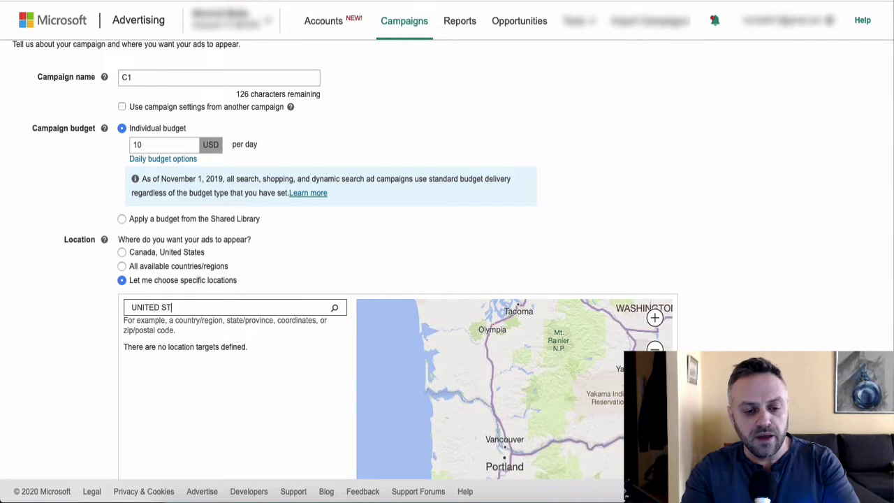
type("ATES")
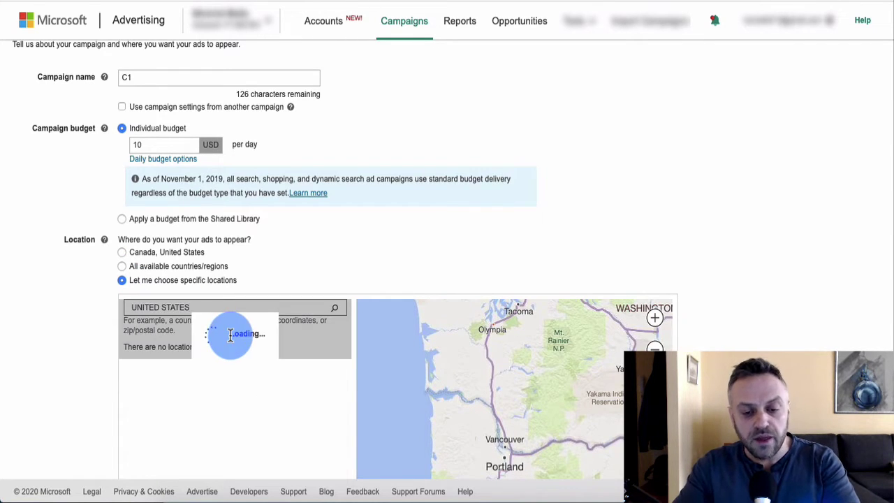
left_click(304, 326)
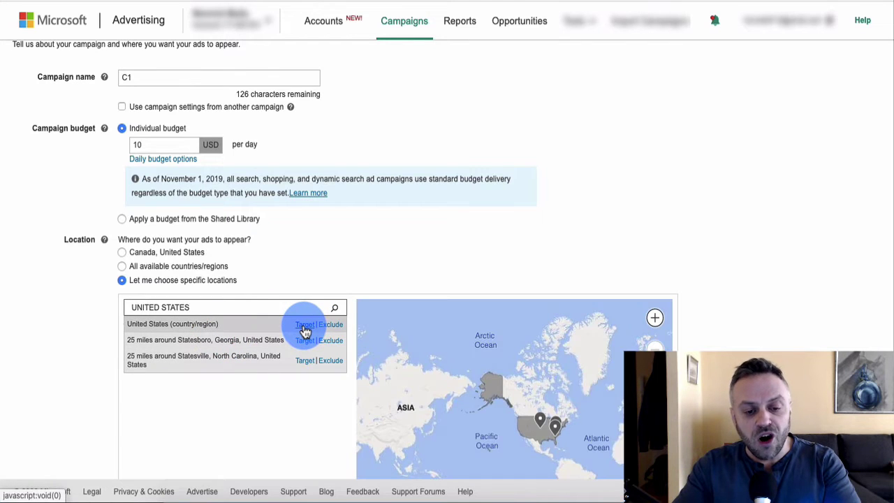
- Exclude people searching for or viewing pages about the targeted locations, and save the campaign settings to continue to ad groups and keywords
scroll(70, 335, "down", 10)
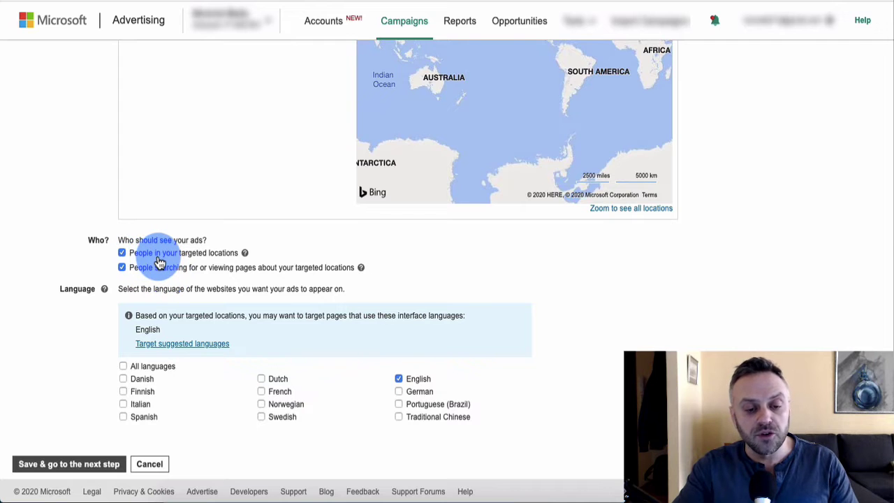
left_click(122, 267)
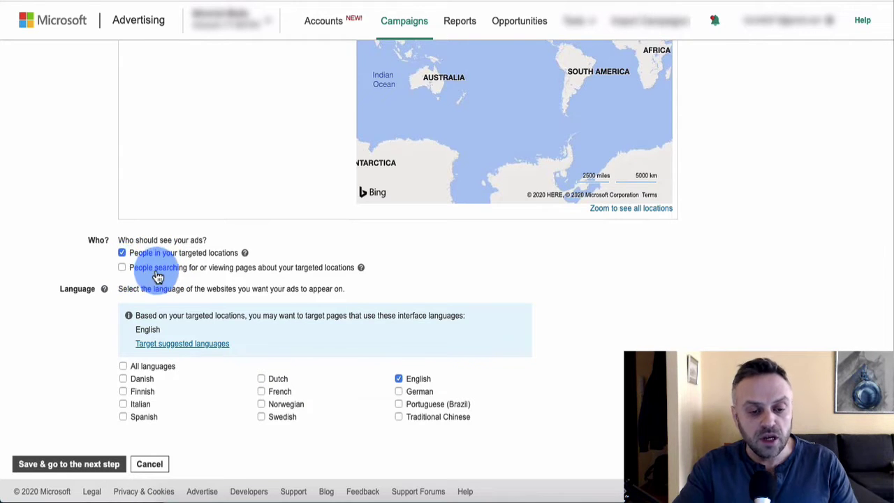
scroll(80, 349, "down", 2)
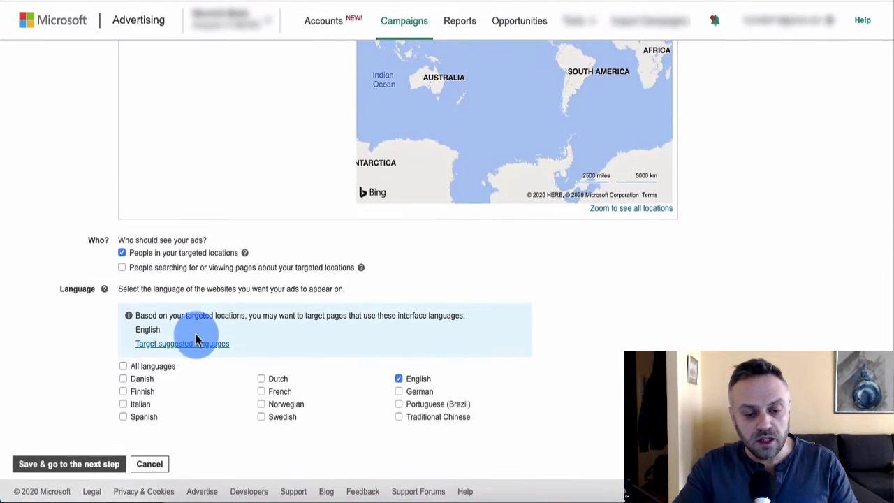
left_click(86, 466)
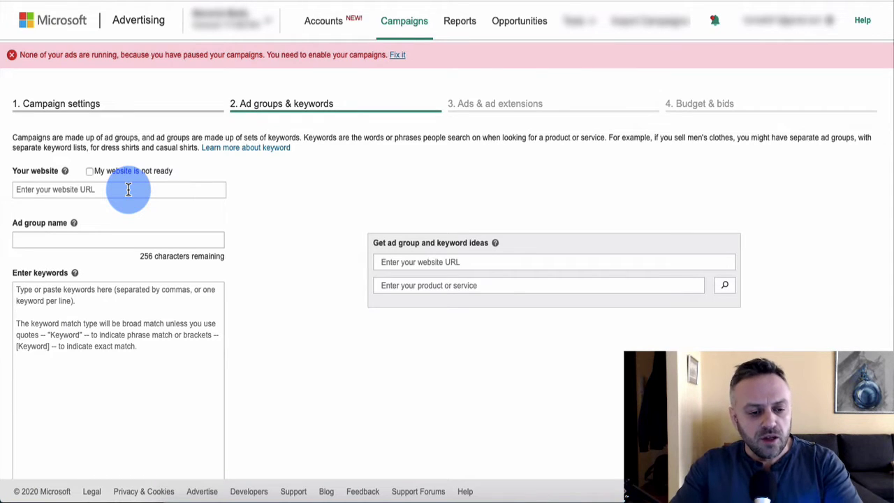
- Name the ad group AG1 and make its keyword list ready for entry
left_click(126, 189)
left_click(109, 213)
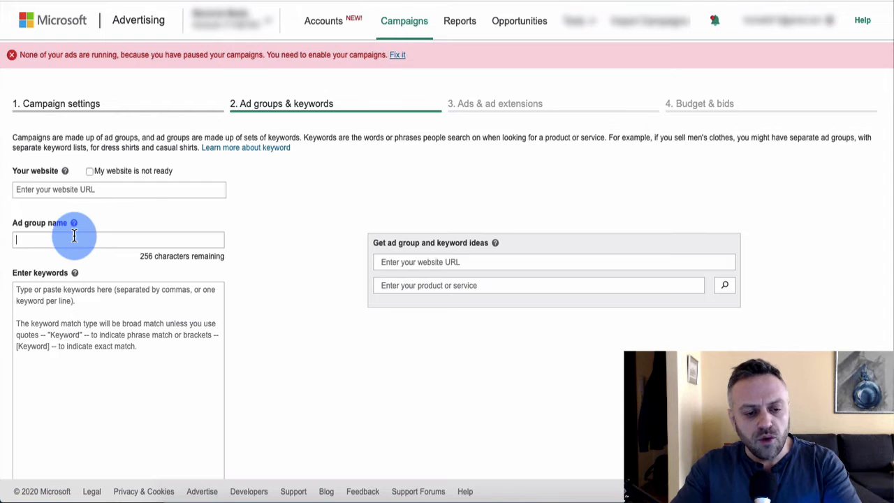
left_click(75, 239)
type("AG1")
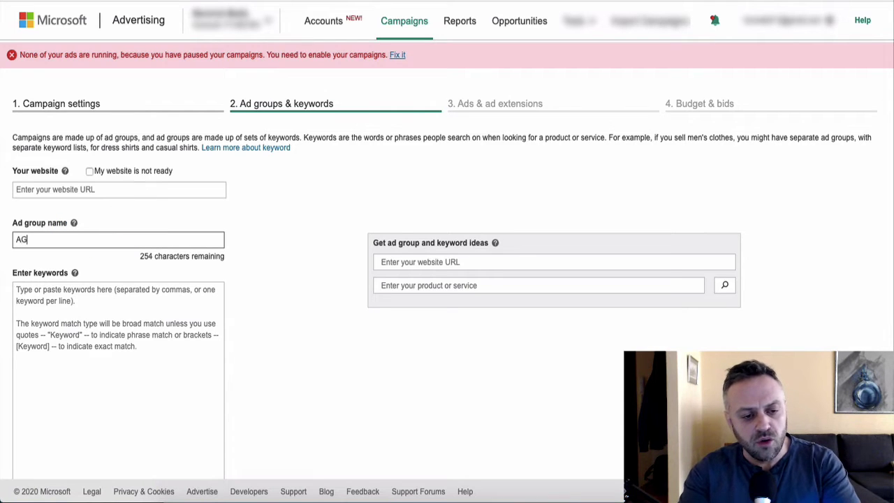
left_click(98, 317)
scroll(97, 317, "down", 2)
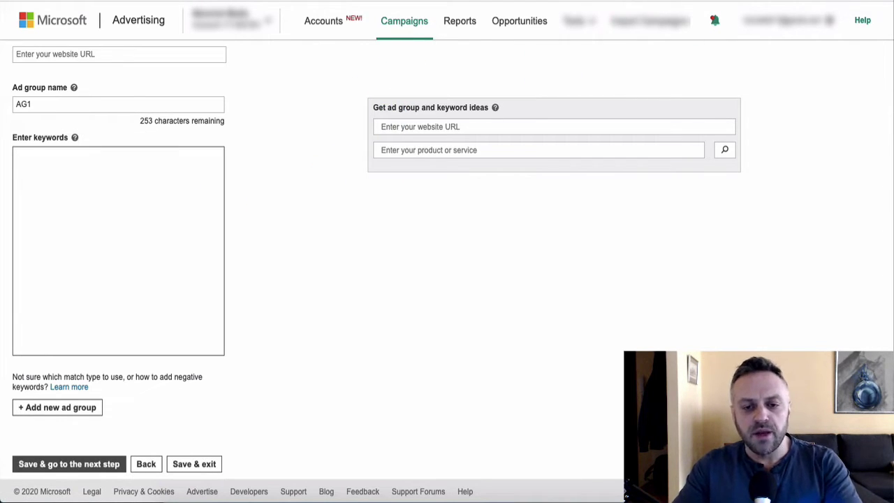
- Copy the keyword "house training a dog" from the Dog-Training-Keywords spreadsheet and paste it into AG1's keyword list in Microsoft Advertising
left_click(196, 183)
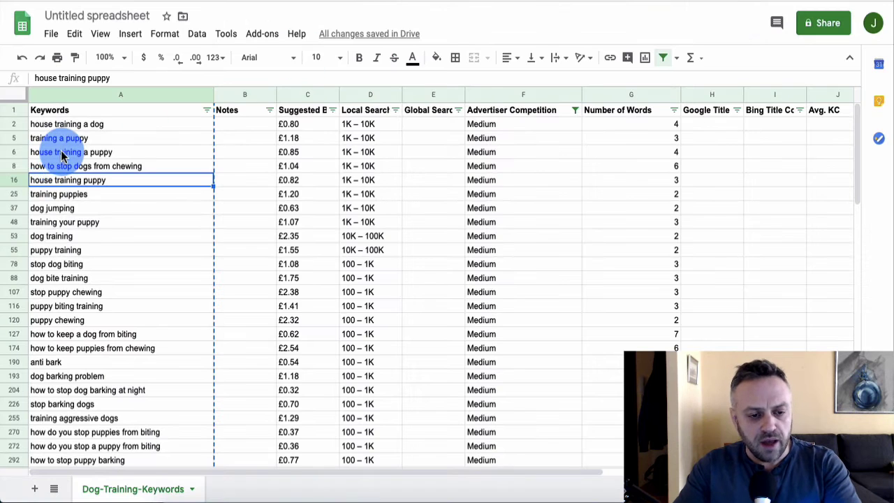
left_click(60, 151)
left_click(105, 124)
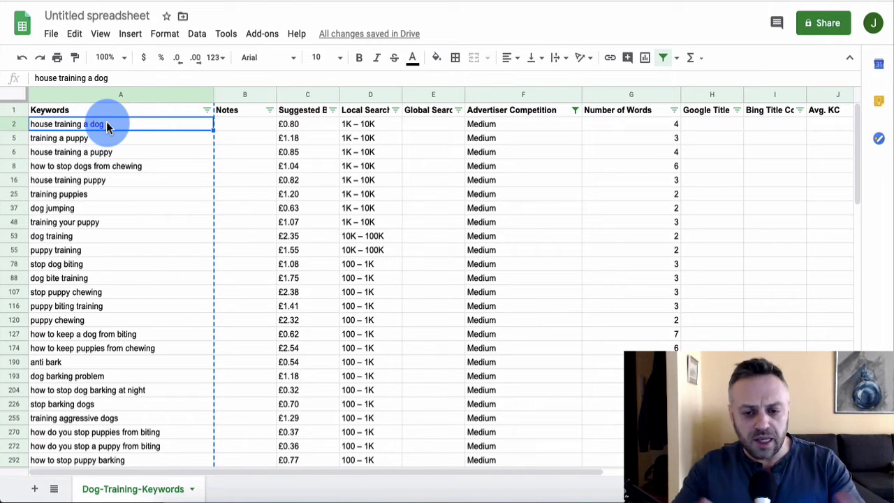
key("ctrl+c")
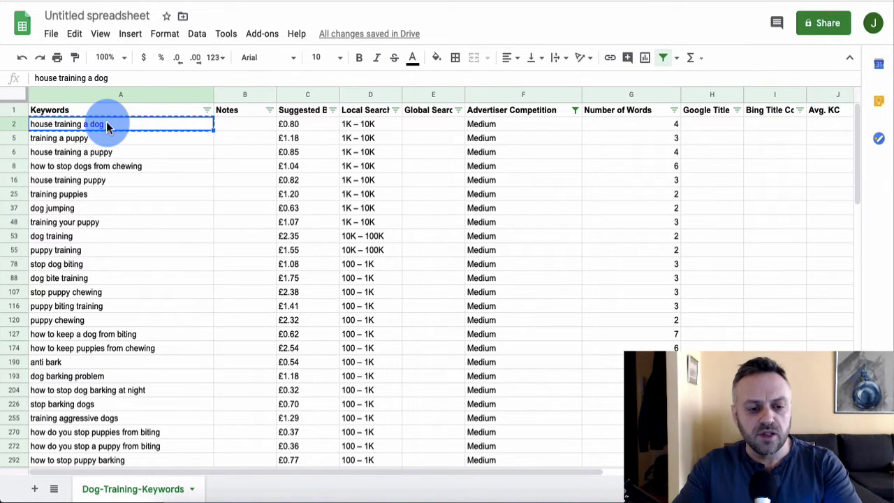
key("ctrl+Tab")
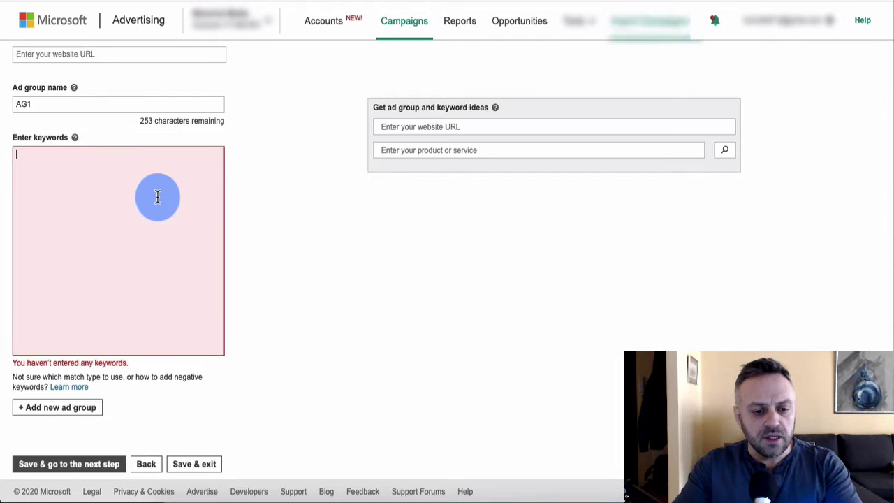
key("ctrl+v")
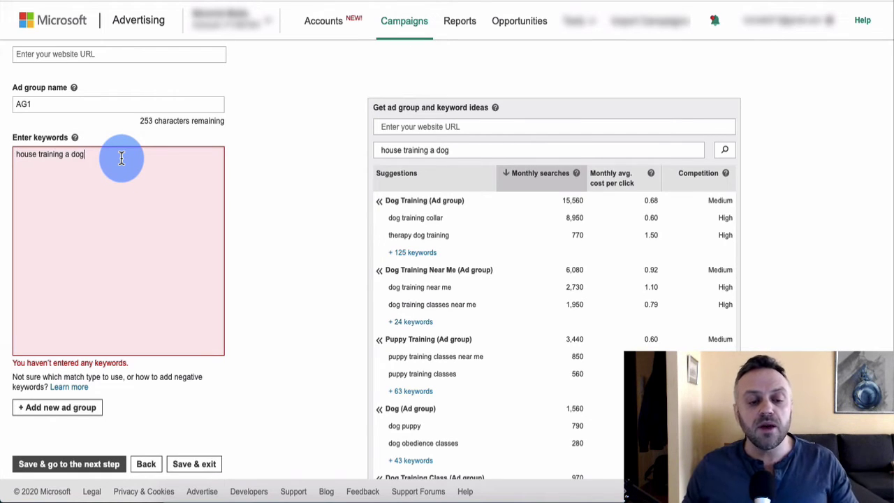
double_click(88, 153)
left_click_drag(89, 154, 16, 160)
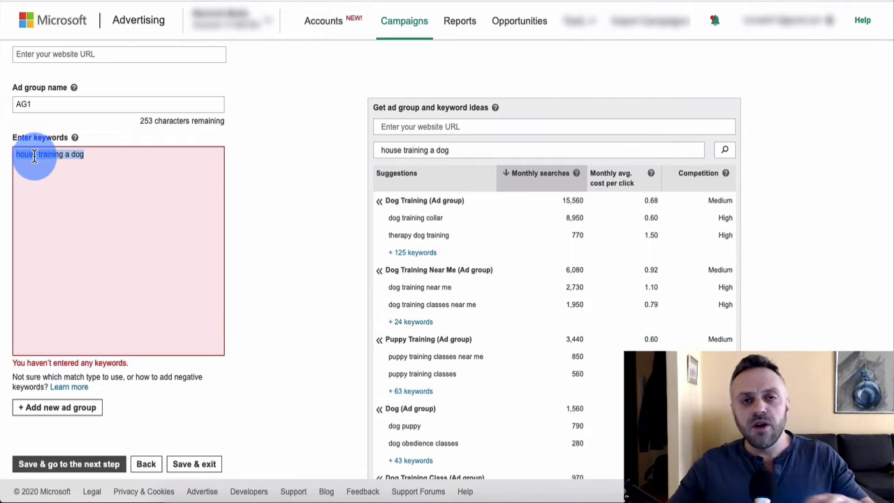
left_click(101, 157)
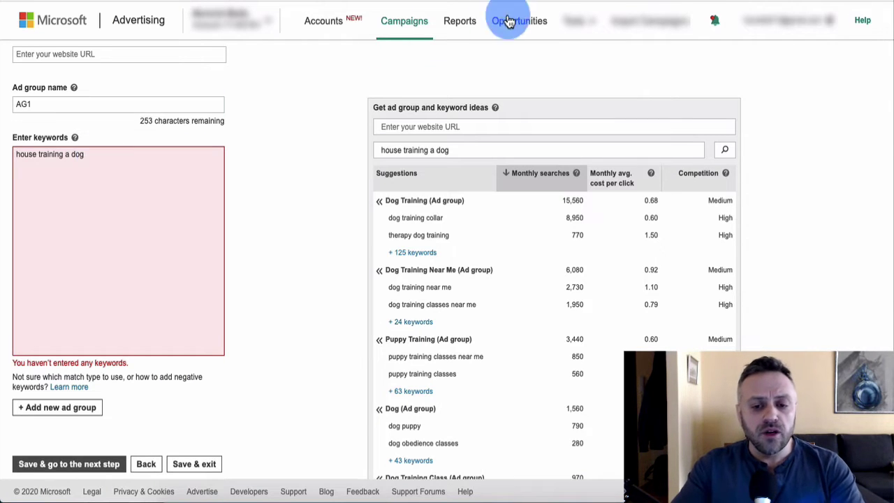
- Switch to the Google search page and replace the query with one about keyword match types
key("ctrl+Tab")
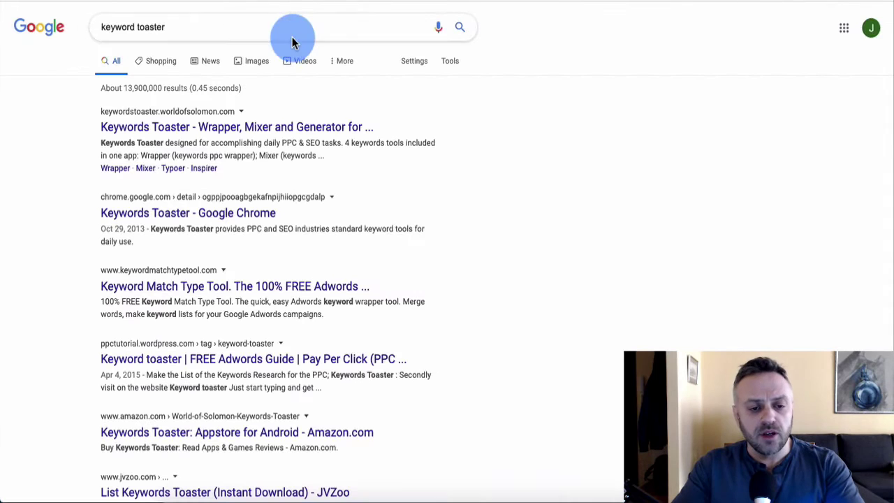
left_click(216, 25)
key("ctrl+a")
key("BackSpace")
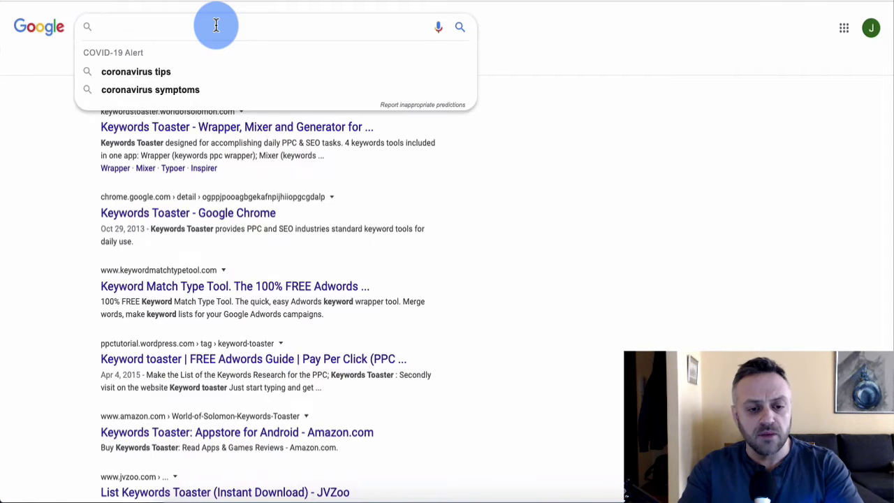
type("match")
type(" ty")
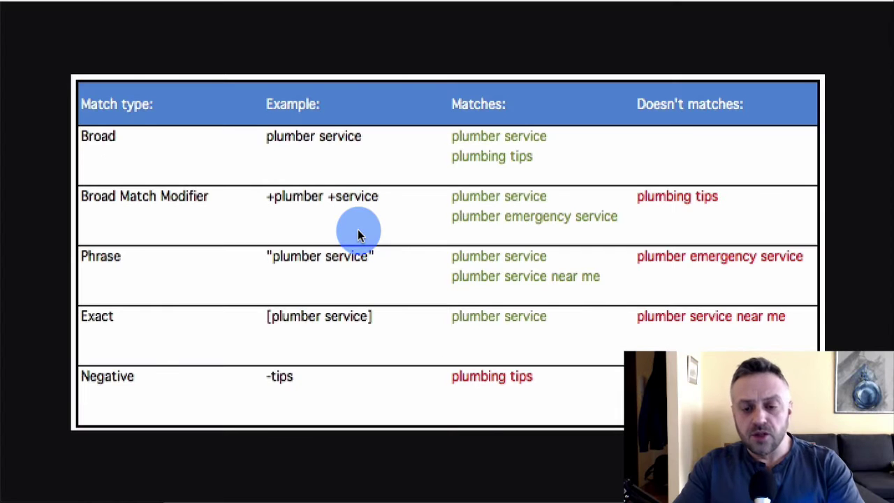
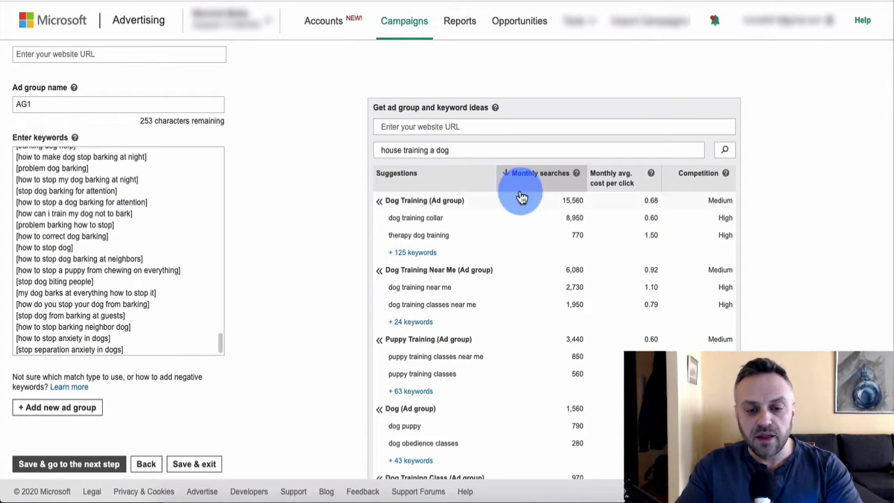
- Clear the product or service term from the ad group and keyword ideas search
left_click(465, 149)
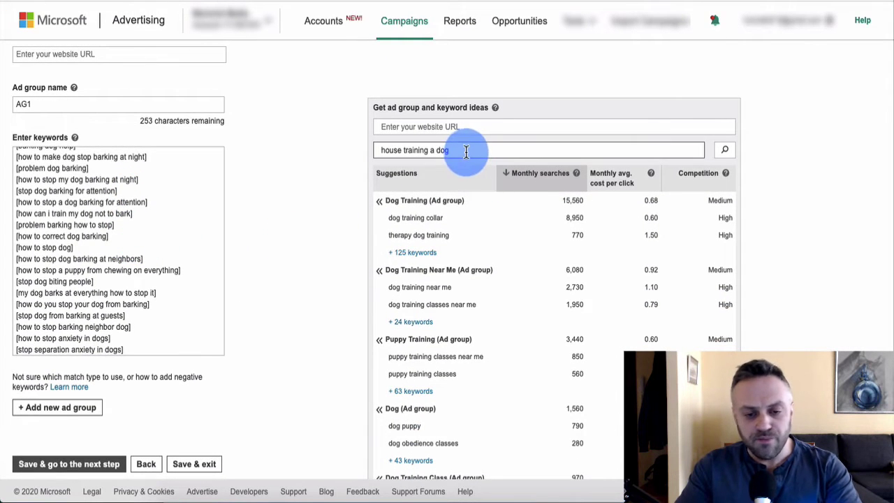
key("ctrl+a")
key("BackSpace")
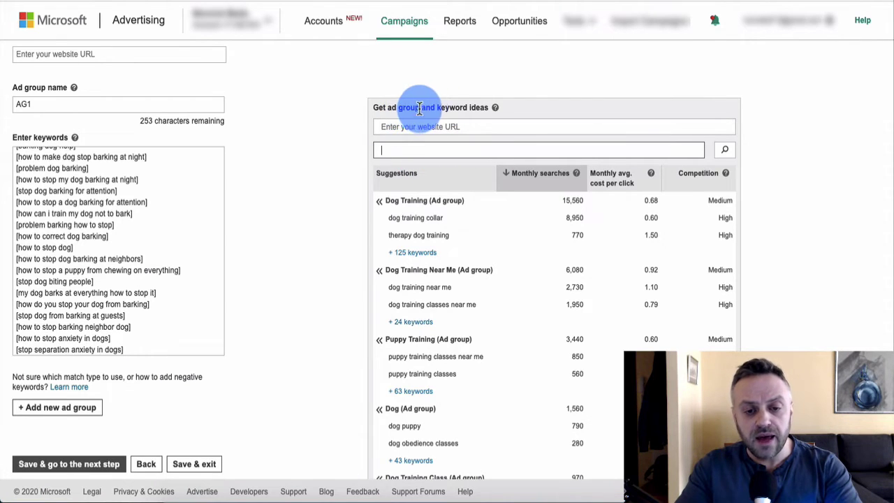
left_click(317, 245)
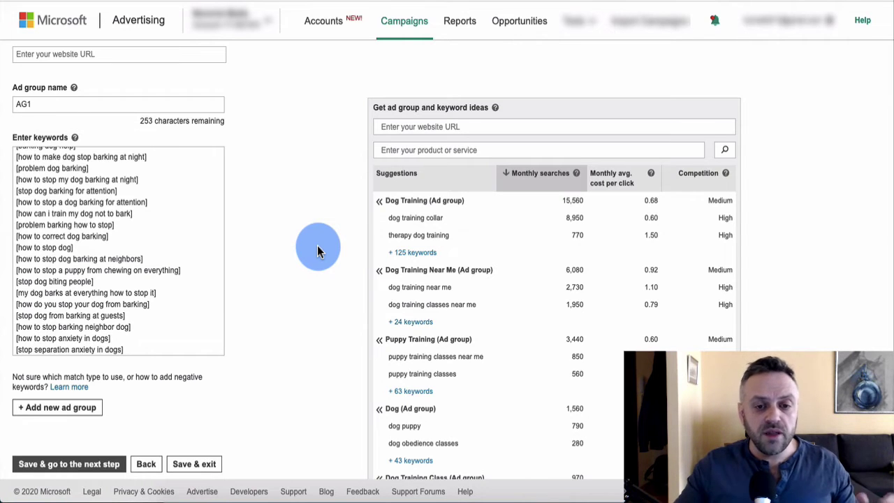
- Switch to the Dog-Training-Keywords spreadsheet to check the filtered Keywords column, and return to Microsoft Advertising
key("alt+Tab")
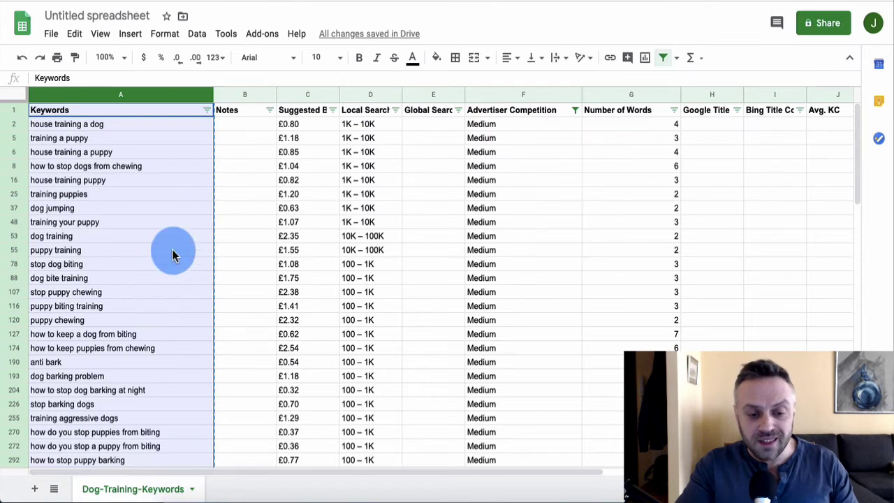
left_click(148, 279)
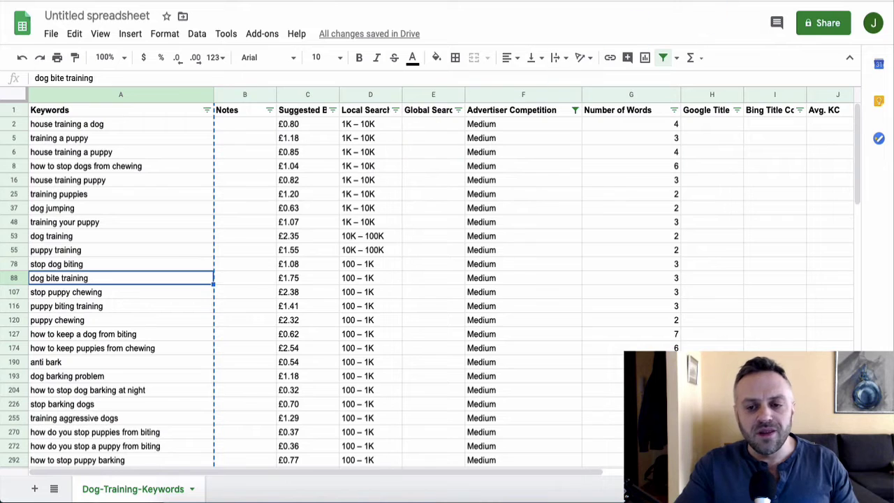
key("alt+Tab")
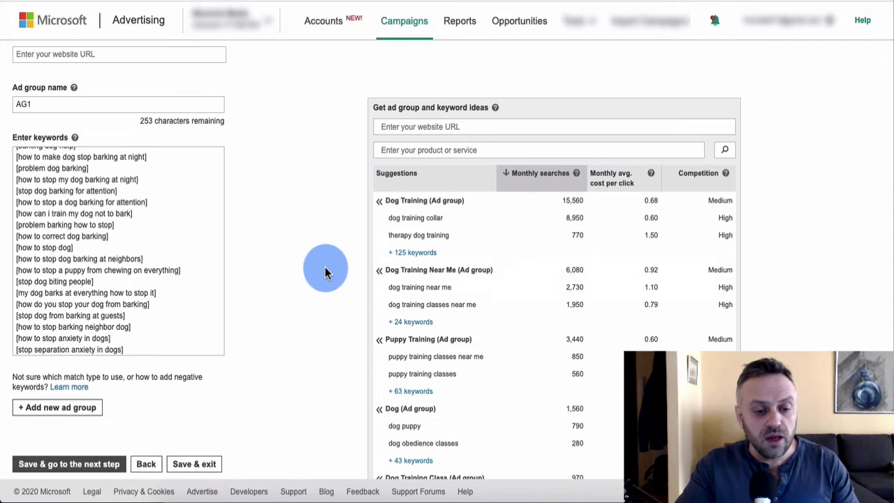
- Save ad group AG1 with its keywords, continue to ads and ad extensions, and start creating an ad for the group
scroll(325, 267, "up", 2)
scroll(325, 267, "down", 3)
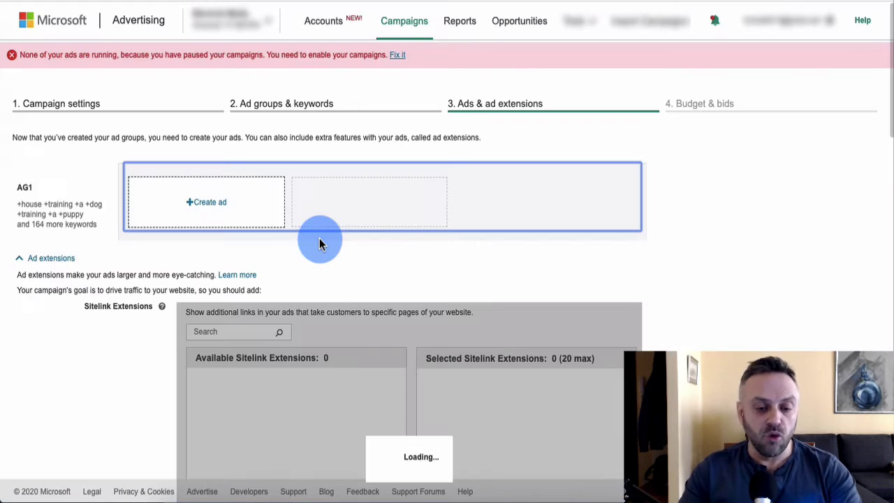
scroll(123, 398, "down", 3)
scroll(123, 398, "up", 3)
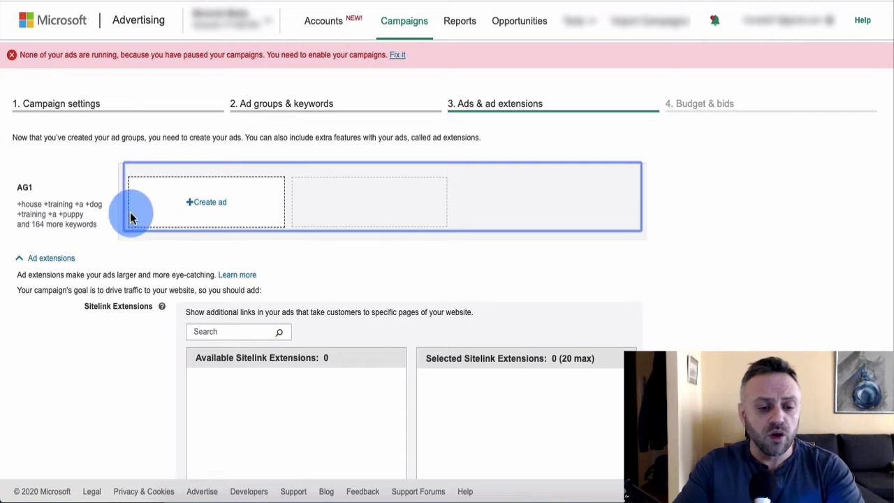
left_click(216, 202)
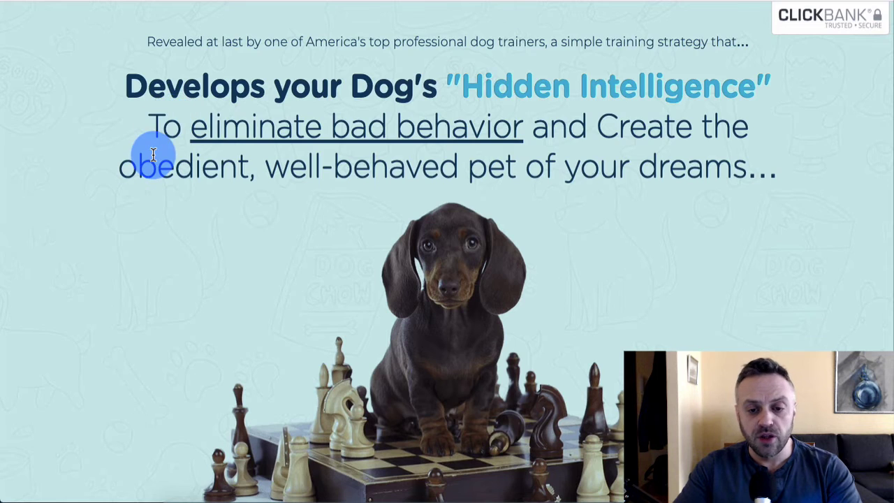
- Look through the dog training product's affiliate resources, from the affiliate testimonial and banners to promotional videos and keyword ideas
scroll(153, 160, "down", 3)
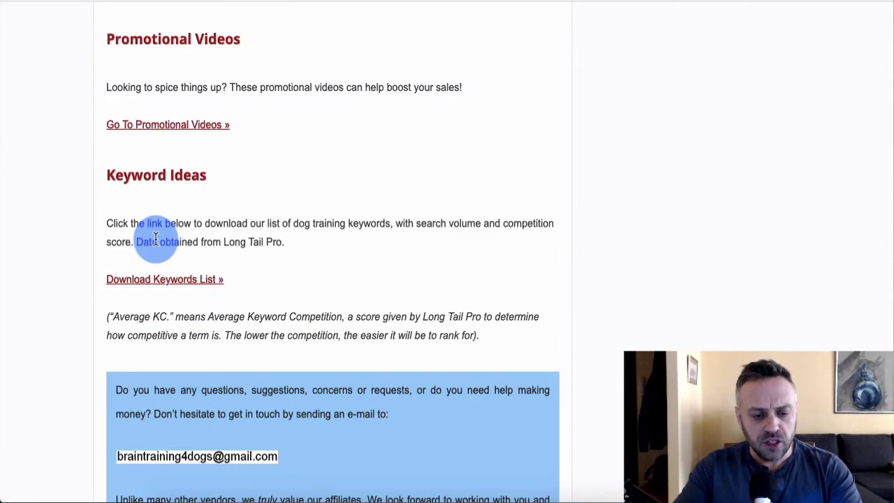
scroll(168, 223, "down", 3)
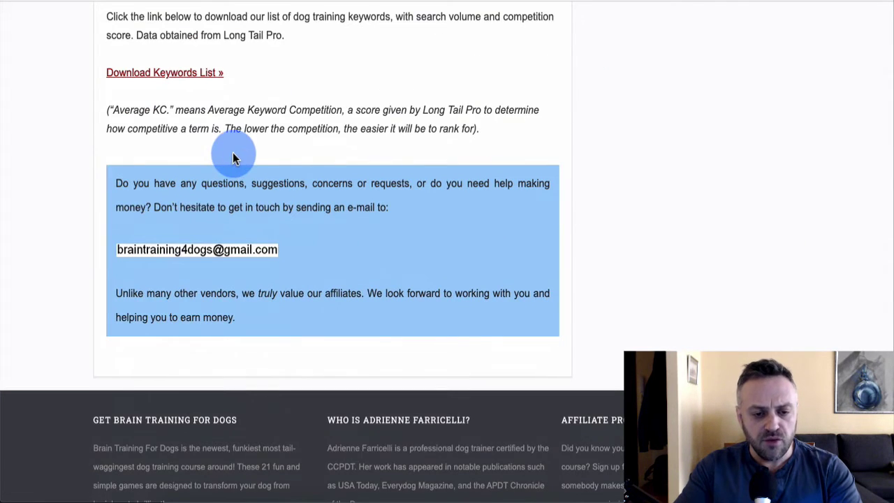
scroll(235, 158, "up", 4)
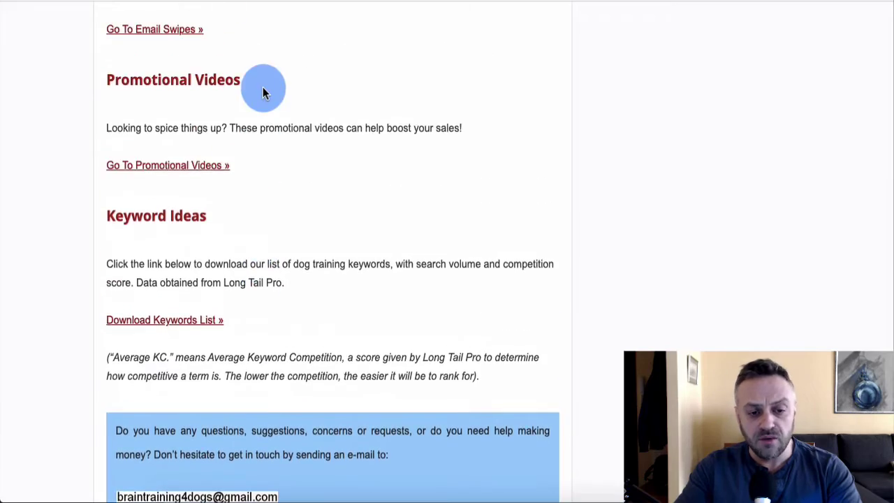
scroll(263, 92, "up", 10)
scroll(264, 92, "down", 5)
scroll(263, 92, "up", 4)
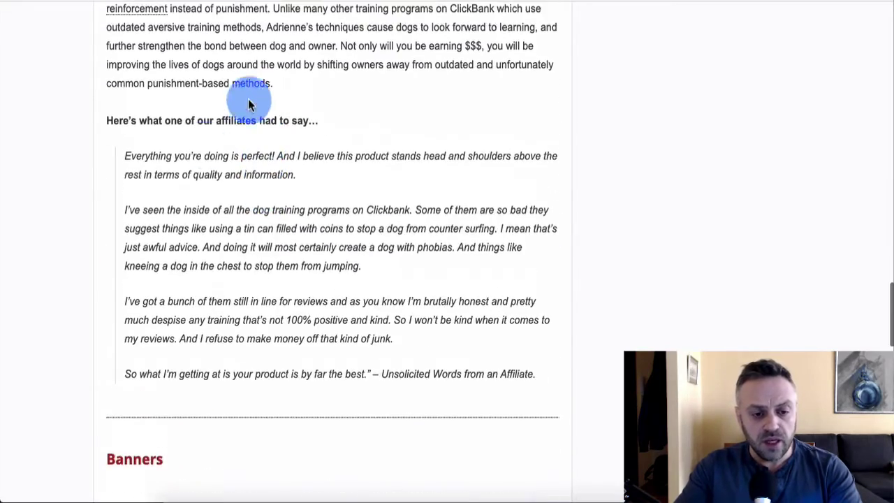
scroll(179, 219, "down", 7)
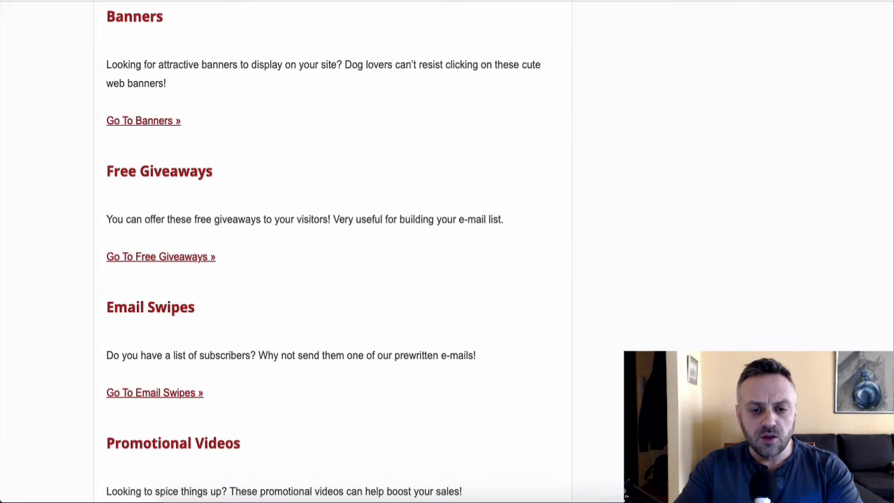
- Open the affiliate banners page and examine the animated Genius Dog, Stack Rings and Play Piano banners for ad ideas
left_click(161, 256)
left_click(279, 171)
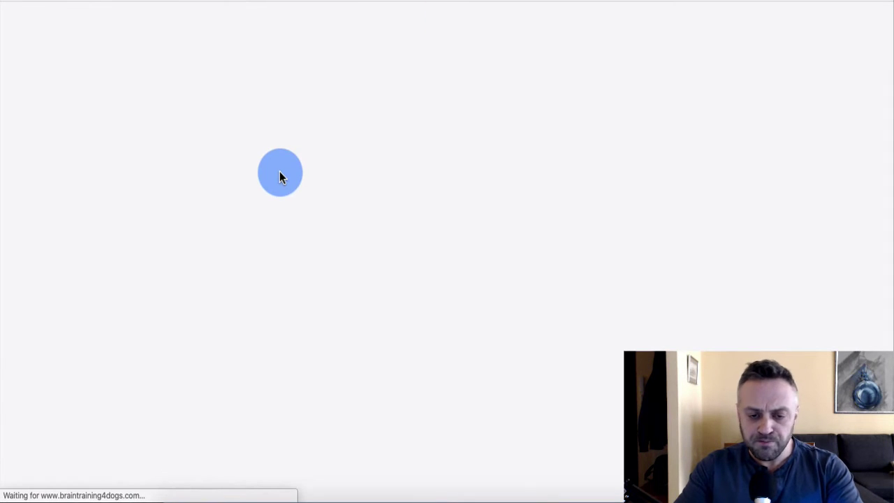
scroll(279, 176, "down", 10)
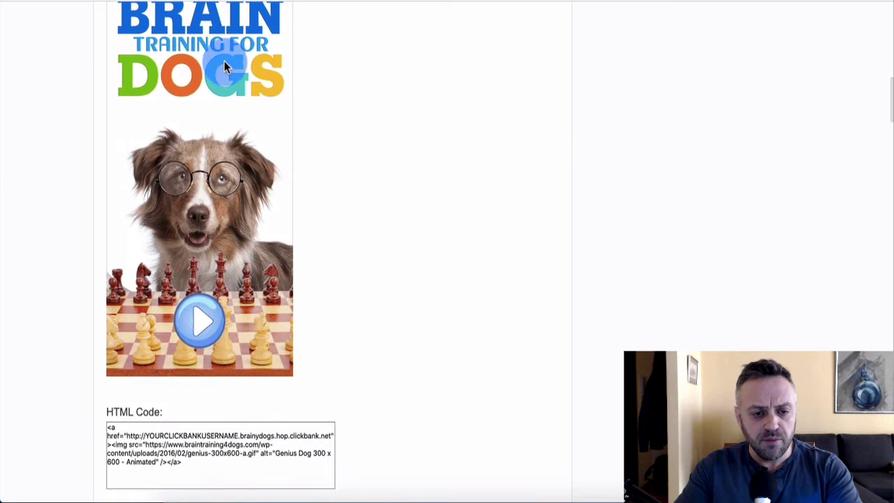
scroll(203, 231, "down", 10)
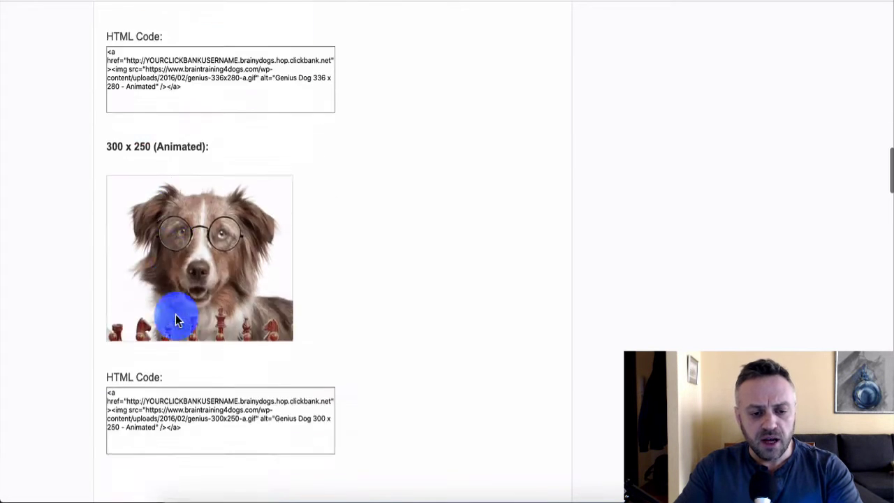
scroll(176, 320, "down", 6)
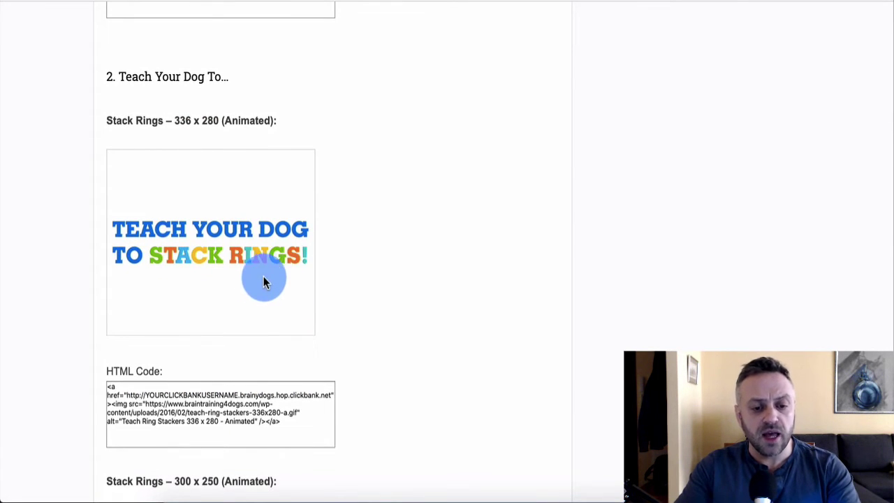
scroll(263, 281, "down", 8)
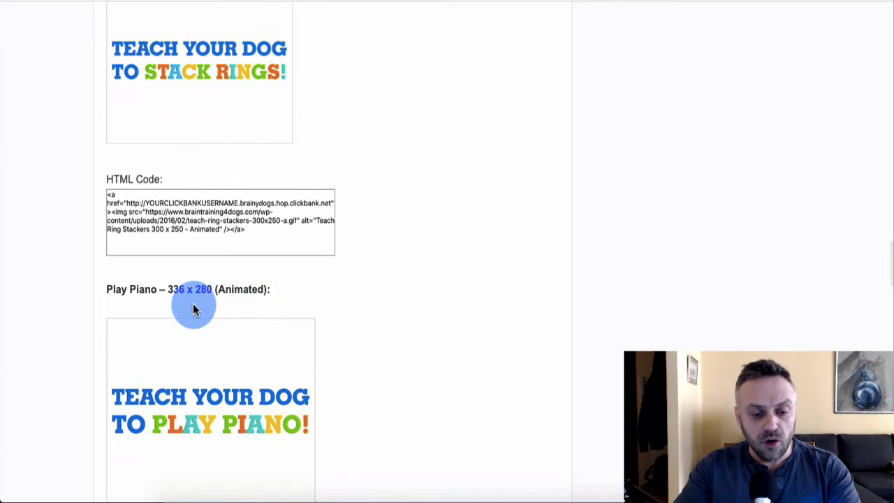
scroll(195, 309, "down", 3)
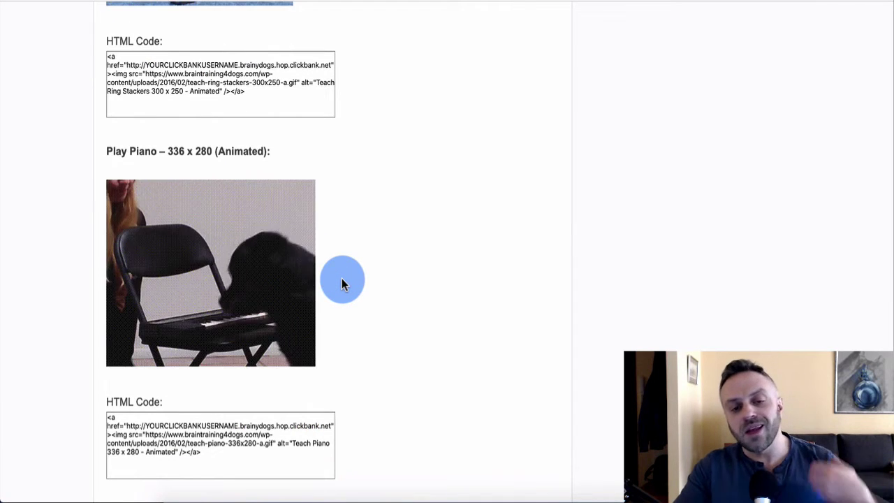
left_click(252, 287)
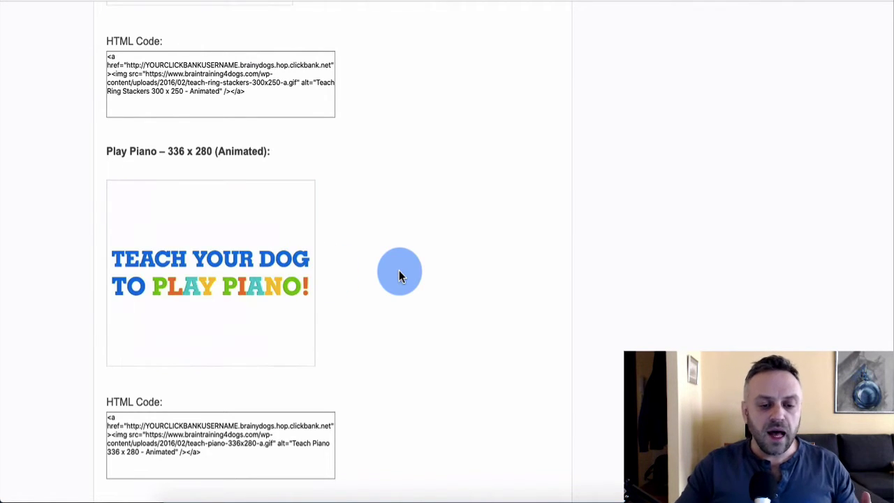
left_click(255, 275)
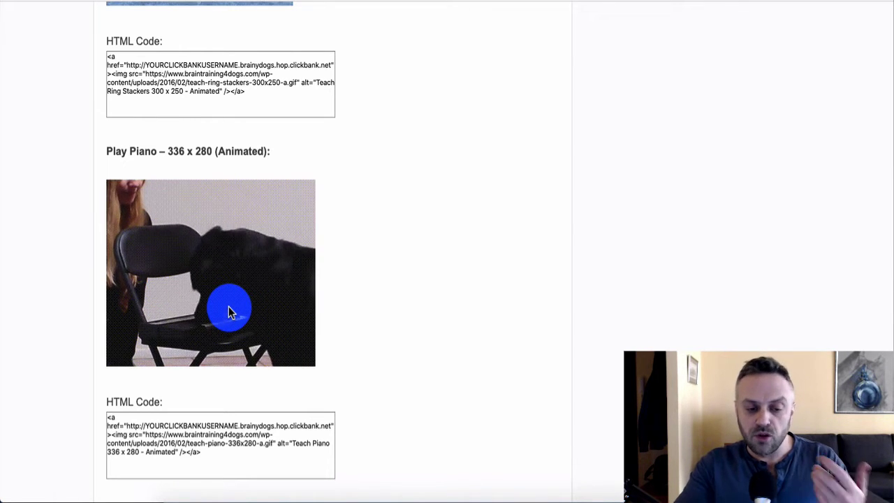
- Return to the Microsoft Advertising ad form and enter dogtrainingexperts.com as the ad's final URL
key("alt+Left")
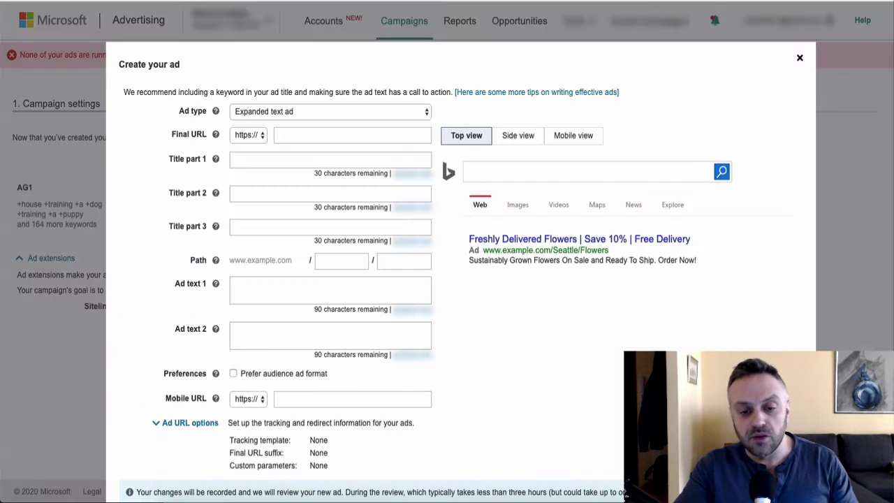
left_click(280, 158)
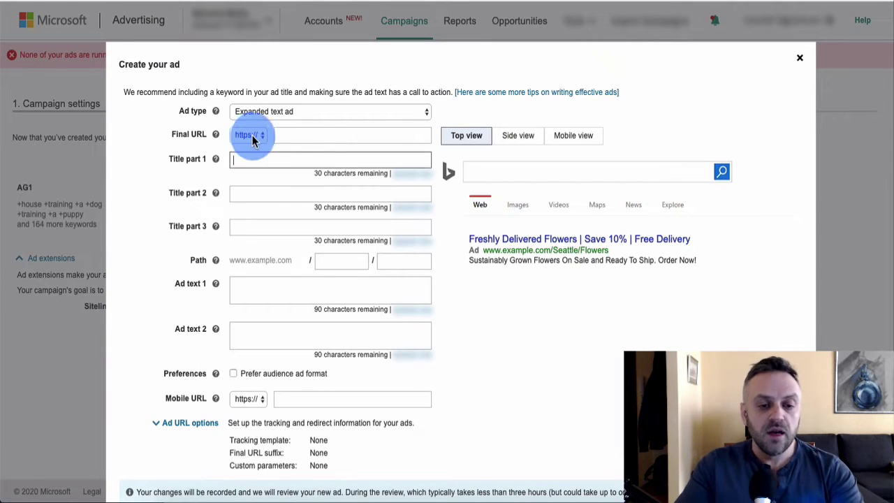
left_click(322, 134)
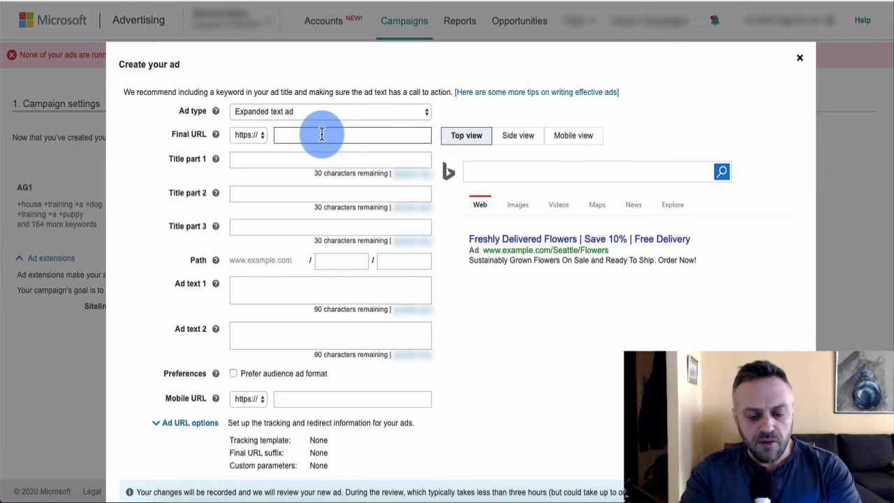
type("dogtraining")
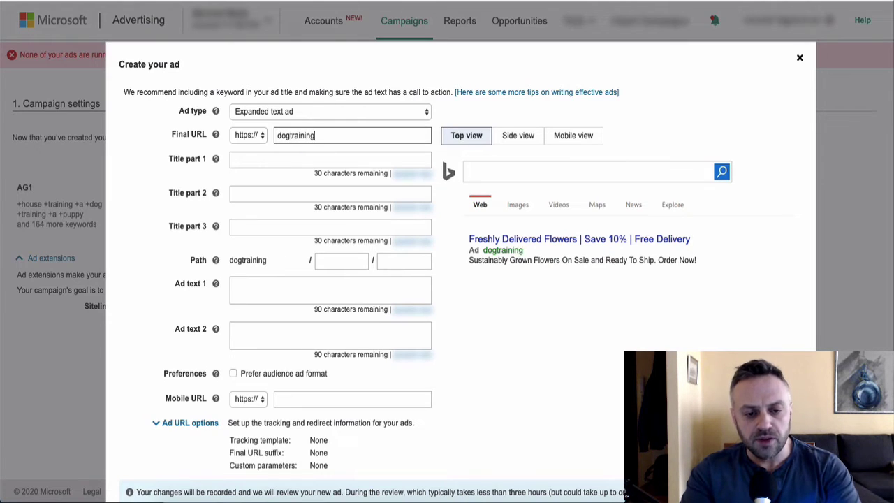
type("experts.com")
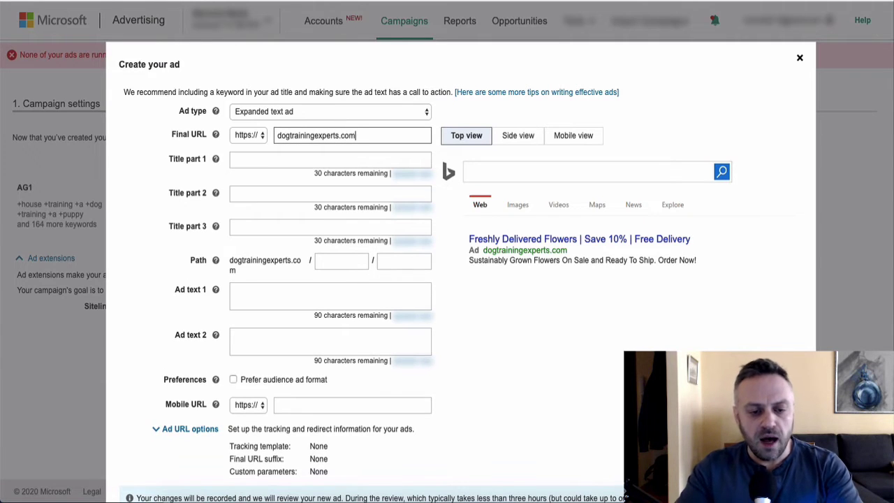
- Extend the ad's final URL to the product page dogtrainingexperts.com/product1/
left_click(337, 264)
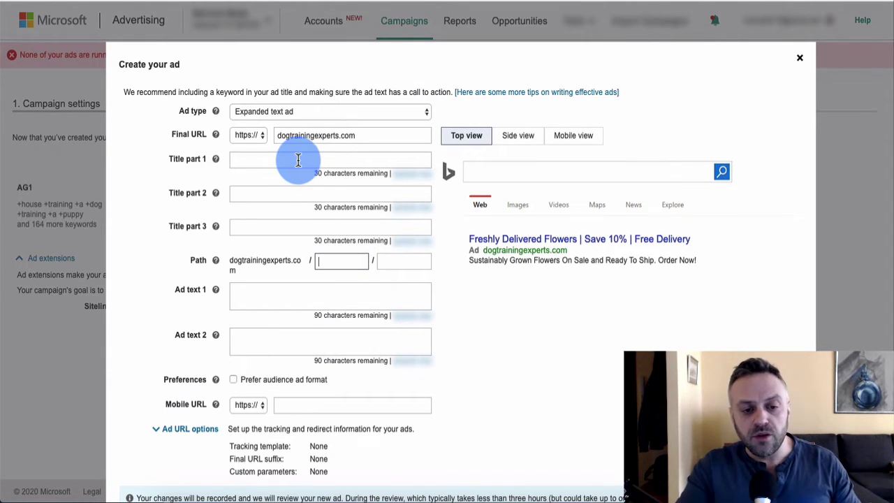
left_click(380, 133)
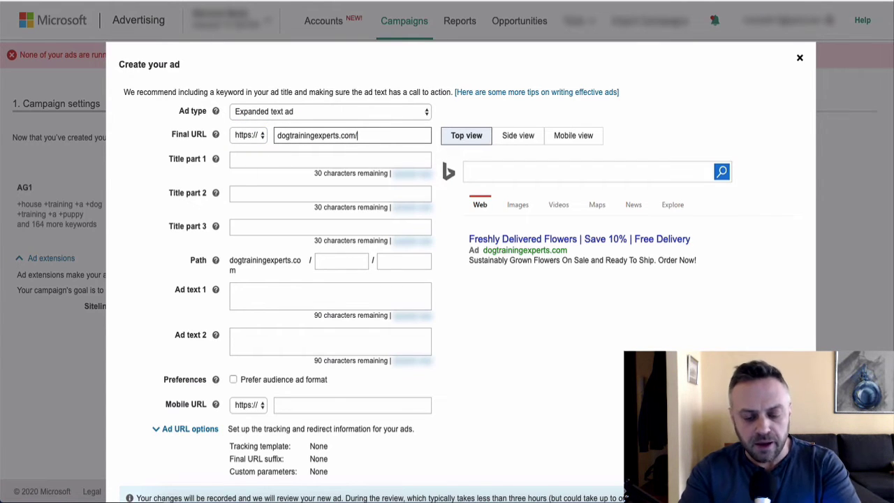
type("/")
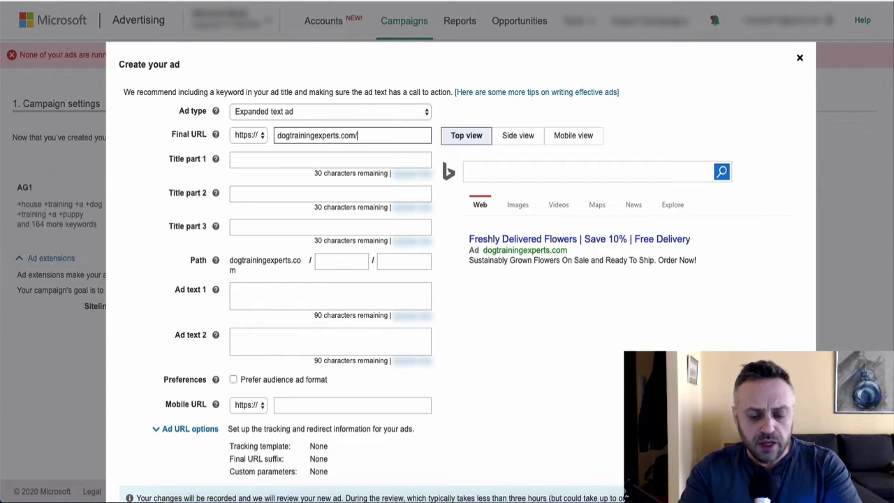
type("produ")
key("BackSpace")
key("BackSpace")
key("BackSpace")
key("BackSpace")
key("BackSpace")
key("BackSpace")
type("/prod")
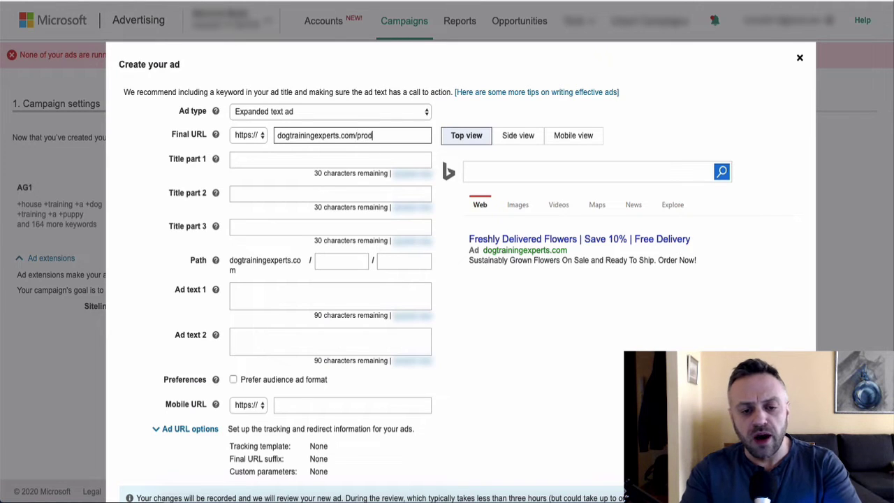
type("uct1/")
left_click(342, 263)
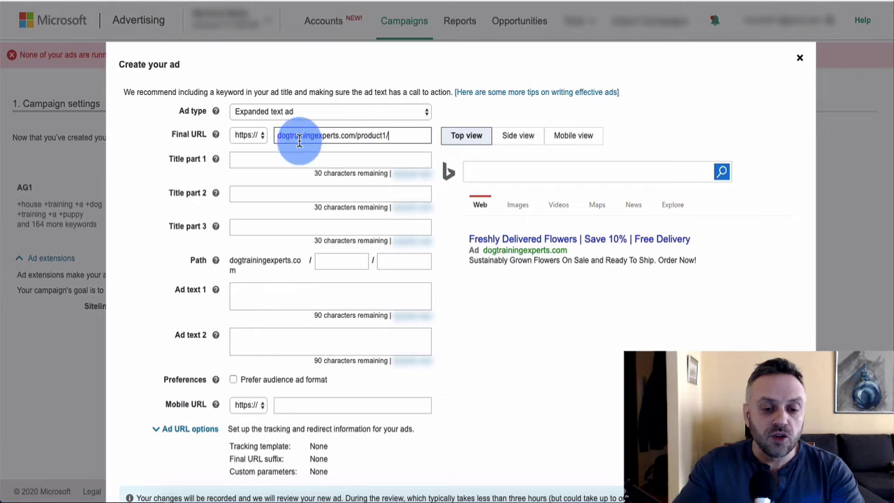
left_click_drag(389, 135, 354, 135)
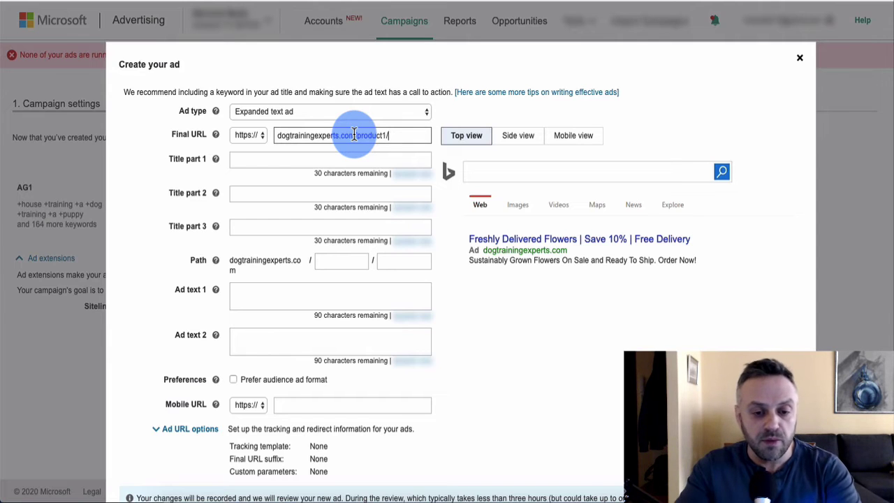
left_click_drag(354, 135, 394, 136)
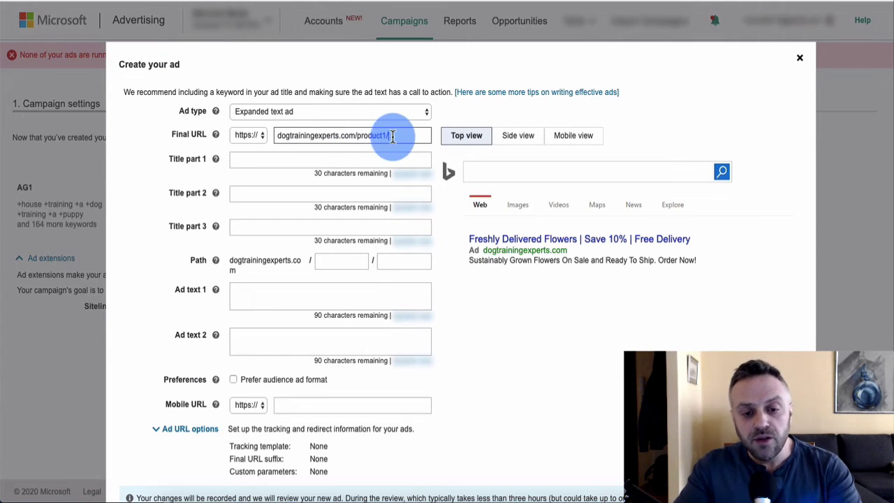
left_click(399, 137)
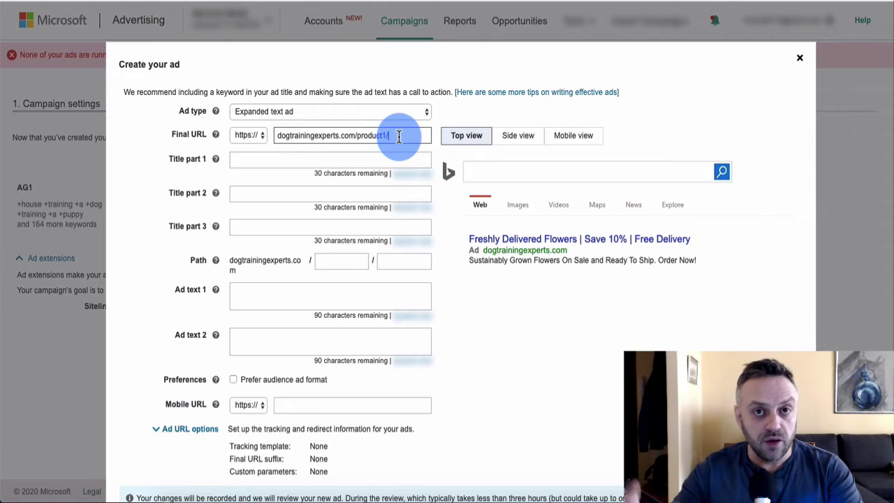
left_click(238, 261)
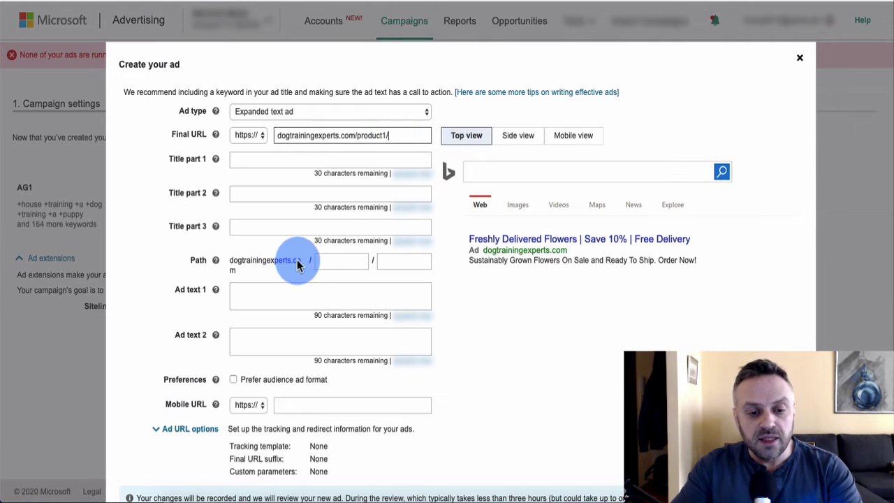
- Try fff as the first path segment of the ad's display URL and clear it again
left_click(338, 261)
type("fff")
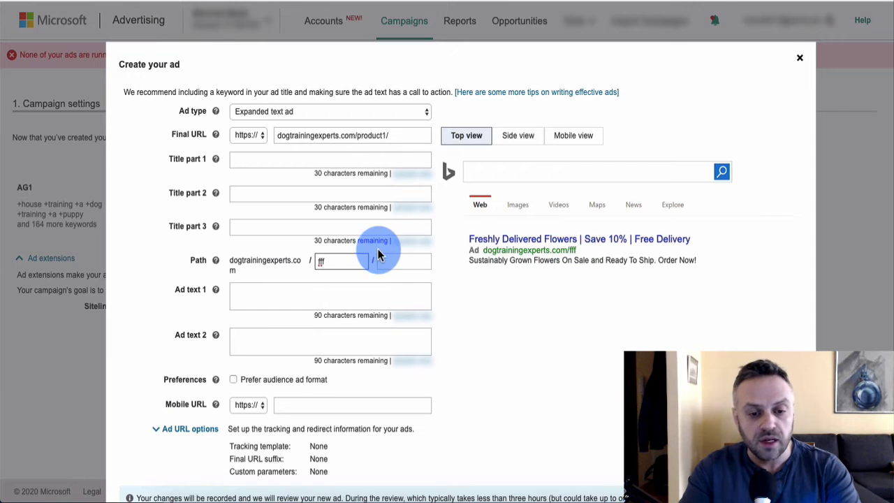
key("BackSpace")
key("BackSpace")
key("BackSpace")
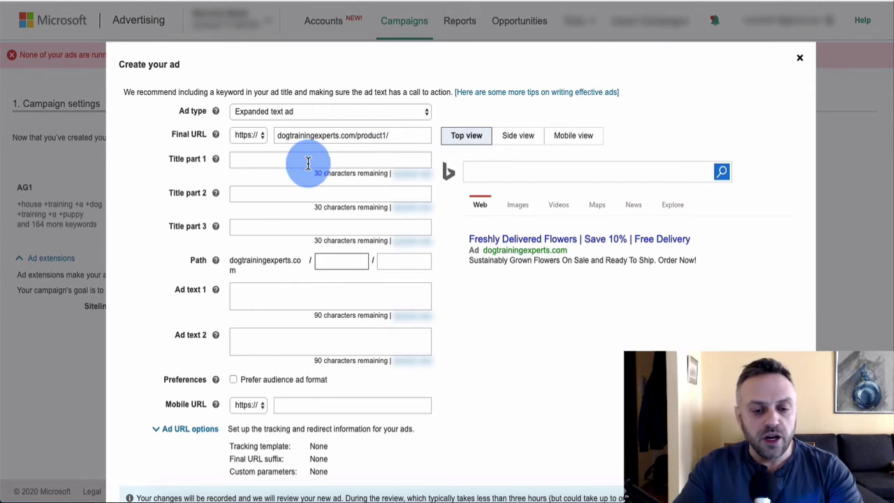
left_click(382, 135)
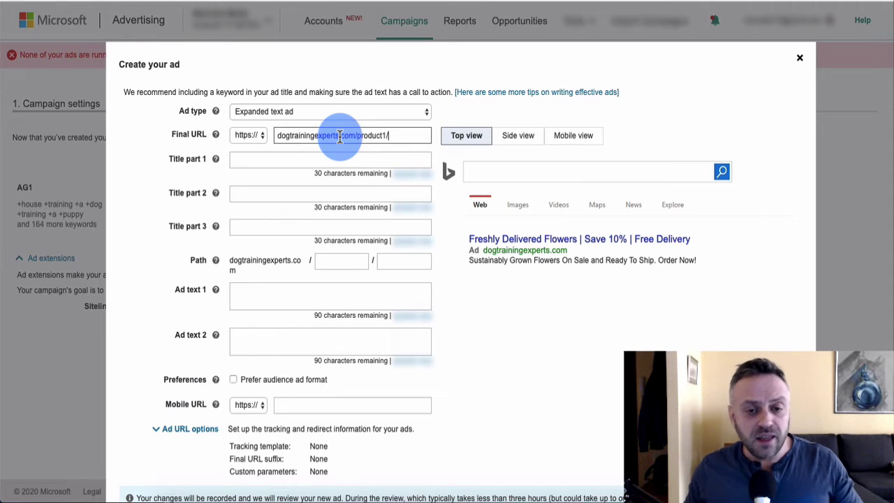
mouse_move(340, 137)
left_mouse_down()
mouse_move(385, 138)
mouse_move(319, 137)
mouse_move(339, 135)
left_mouse_up()
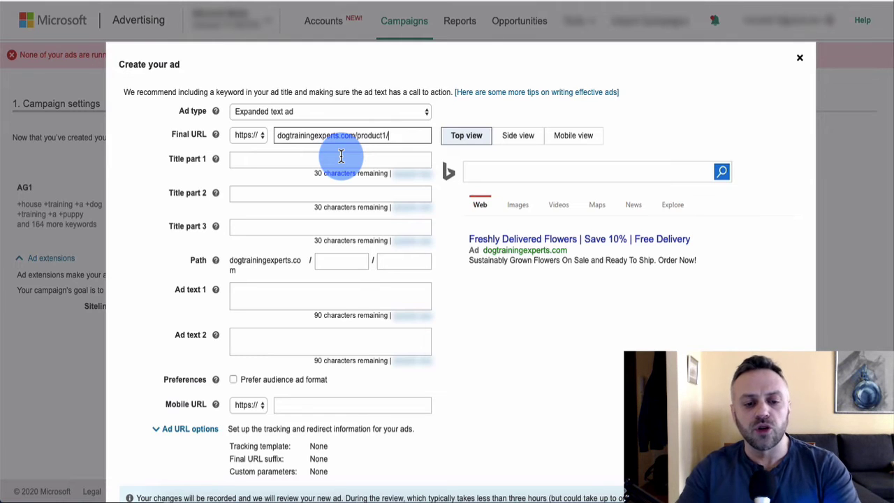
- Enter "Teach your dog to play the piano" as the ad's first title part
left_click(308, 161)
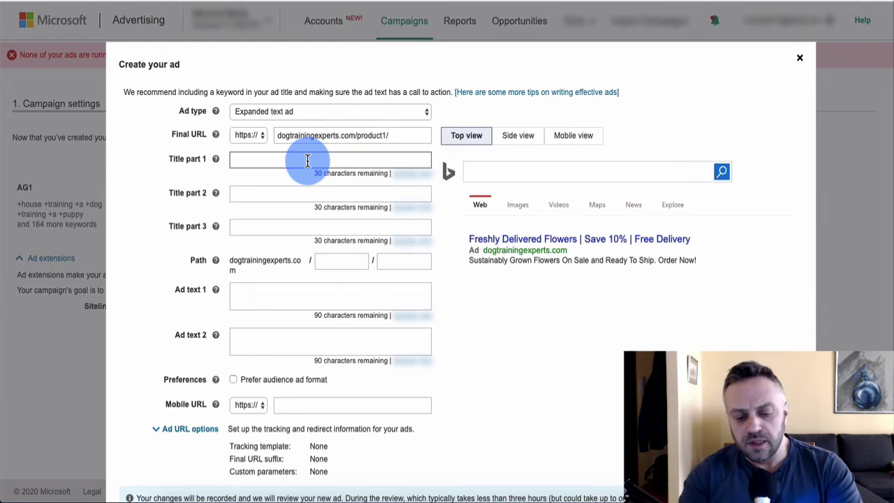
type("Teach your ")
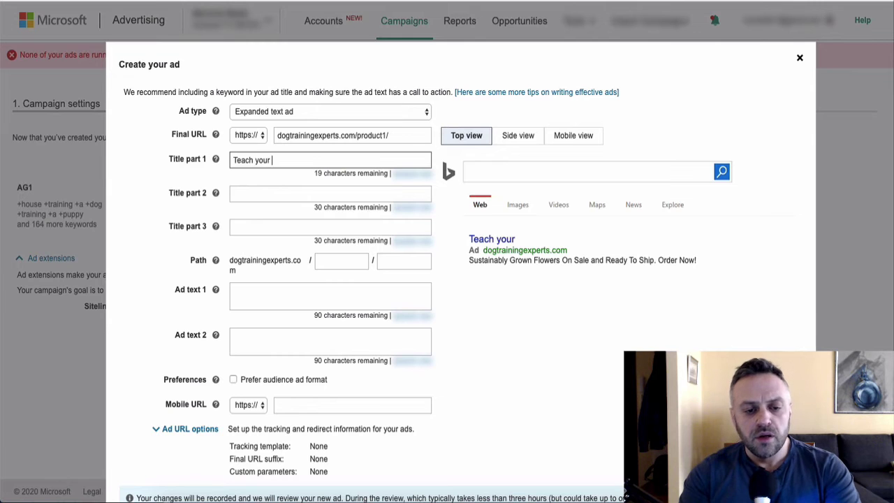
type("dog to play the ")
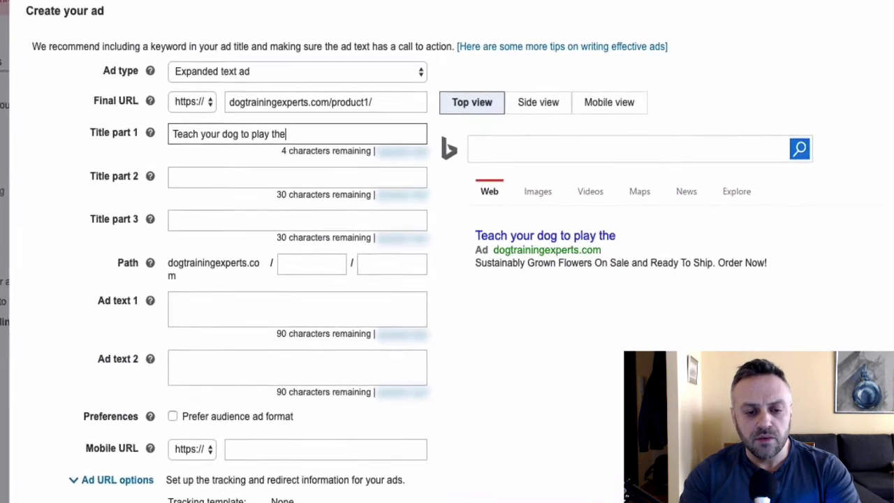
type("piania")
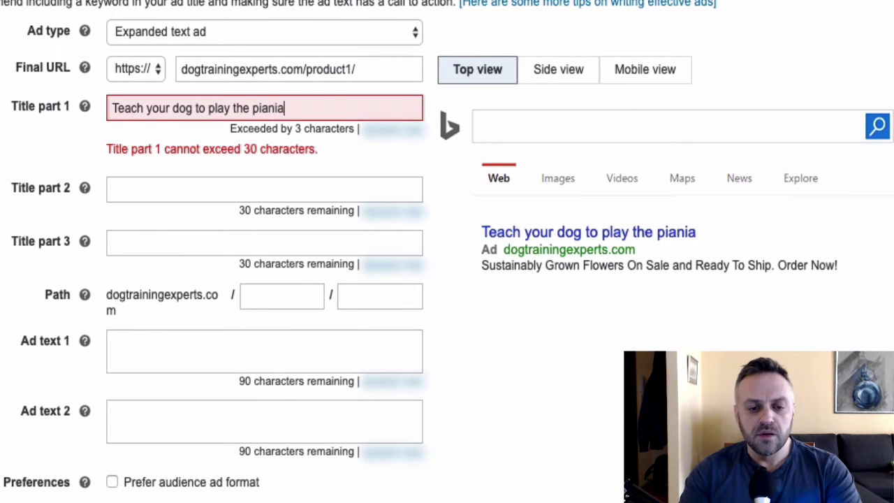
key("BackSpace")
key("BackSpace")
type("o")
- Shorten the ad's first title part to "Teach your dog to play piano!" by removing "the" and adding an exclamation mark
key("ctrl+Right")
key("ctrl+Right")
key("ctrl+Right")
key("ctrl+Right")
key("ctrl+Right")
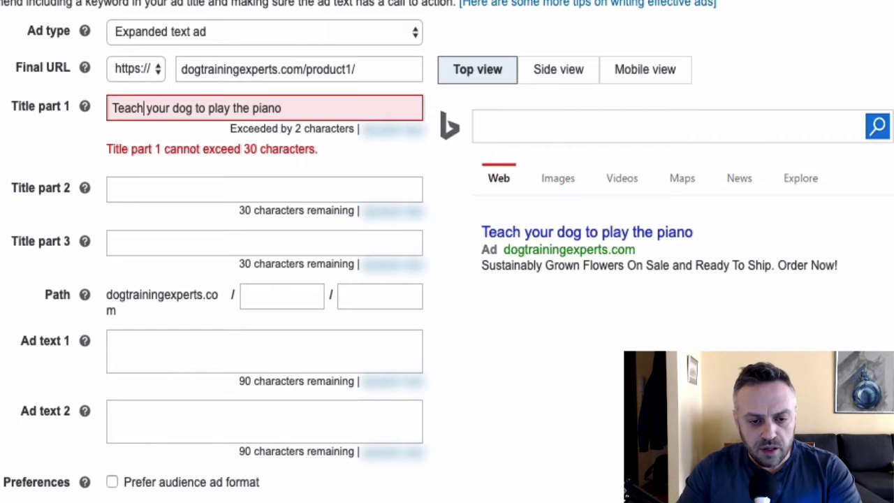
key("ctrl+Left")
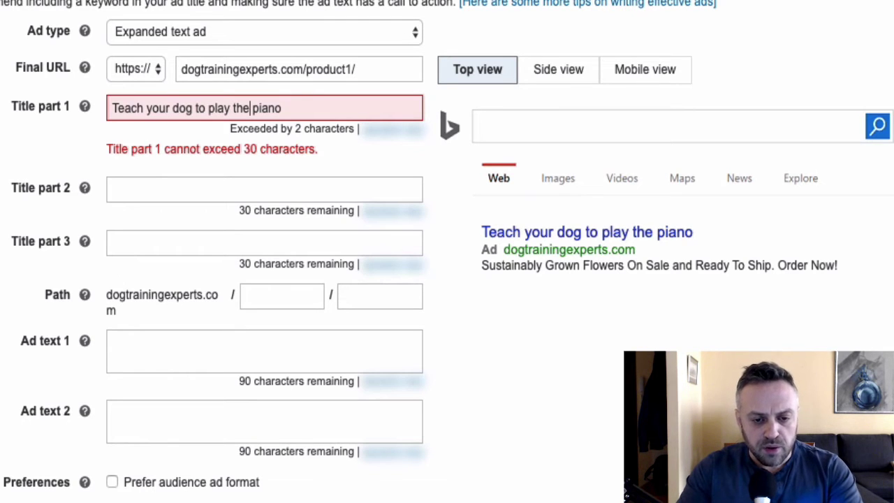
key("BackSpace")
key("BackSpace")
key("BackSpace")
key("BackSpace")
key("End")
type("!")
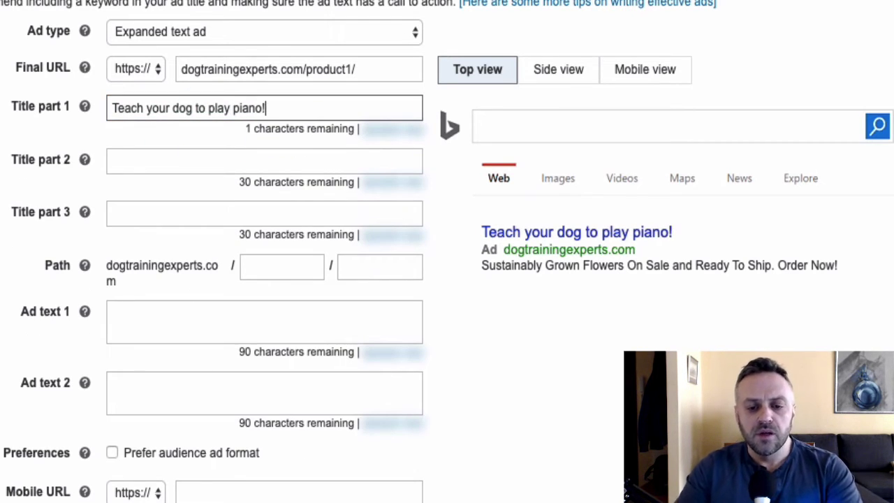
- Enter "Using our proven system" as the ad's second title part
left_click(174, 161)
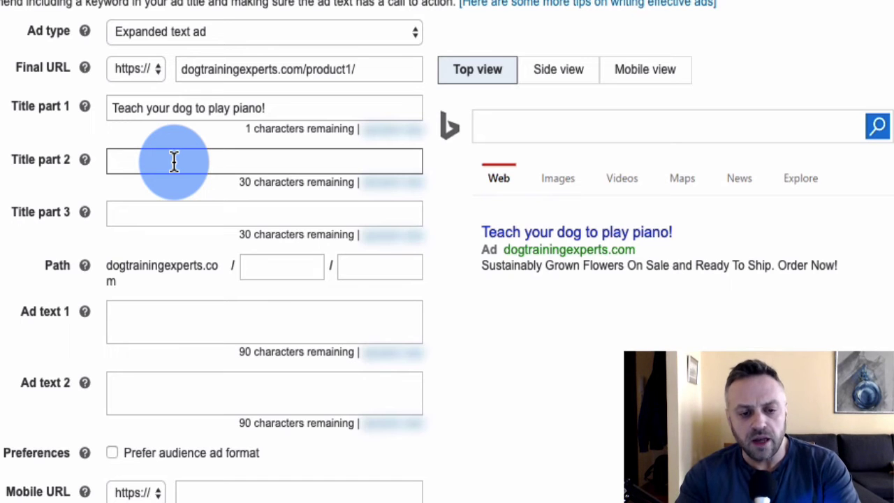
type("Using our proven ")
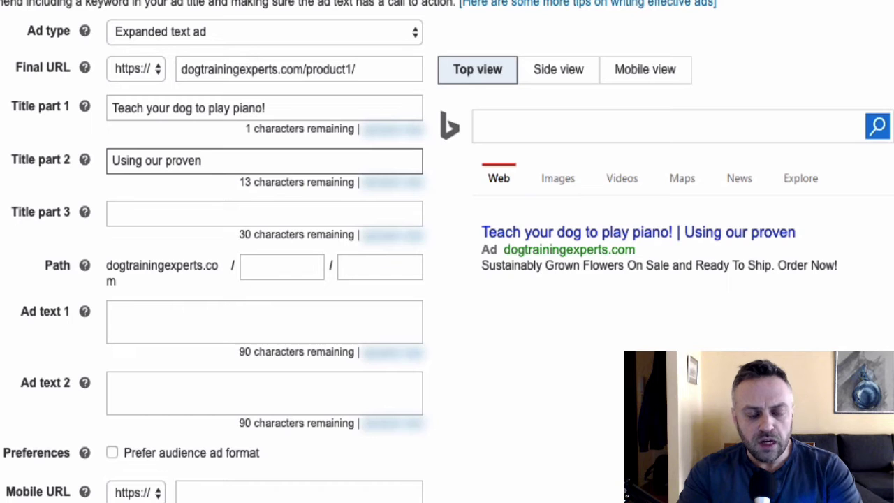
type("tacti")
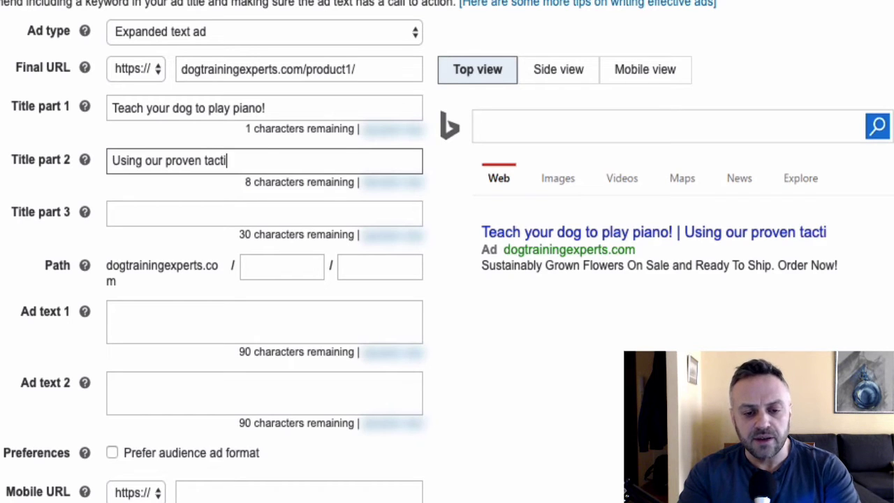
key("BackSpace")
key("BackSpace")
key("BackSpace")
key("BackSpace")
key("BackSpace")
type("system")
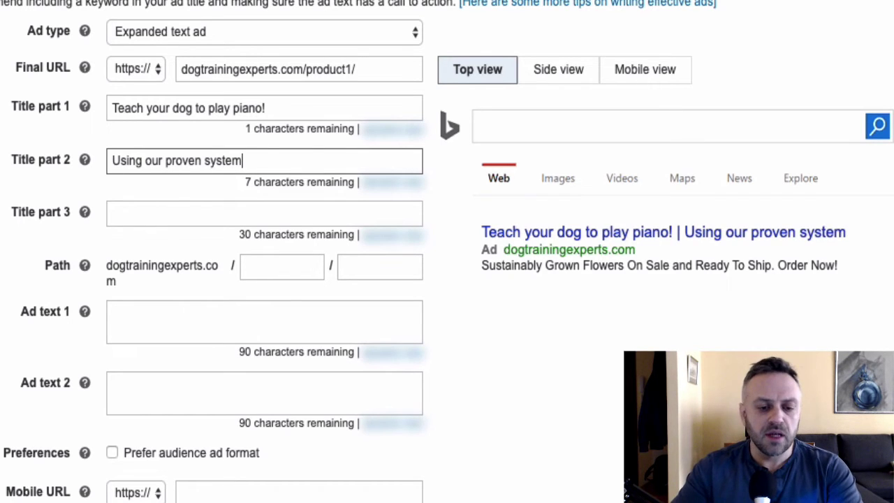
- Switch to the product's sales page and copy the headline wording about eliminating bad behavior, through "pet of your dreams"
left_click(154, 221)
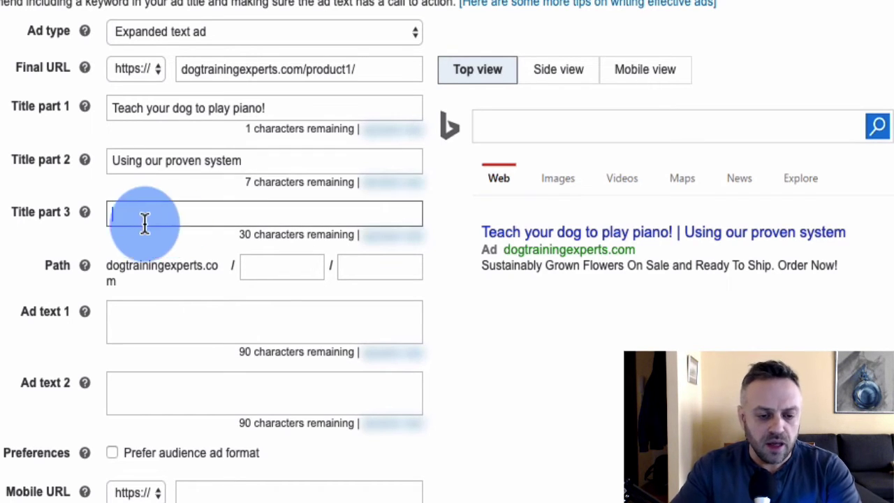
left_click(181, 323)
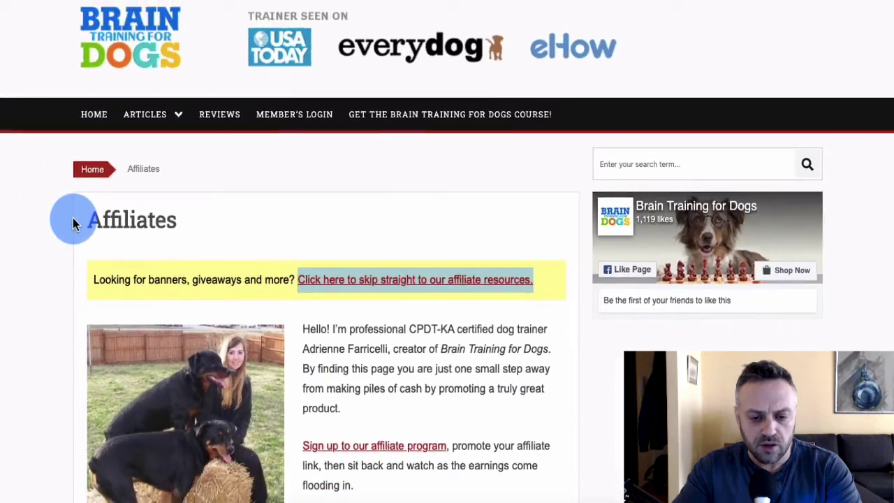
scroll(94, 222, "down", 15)
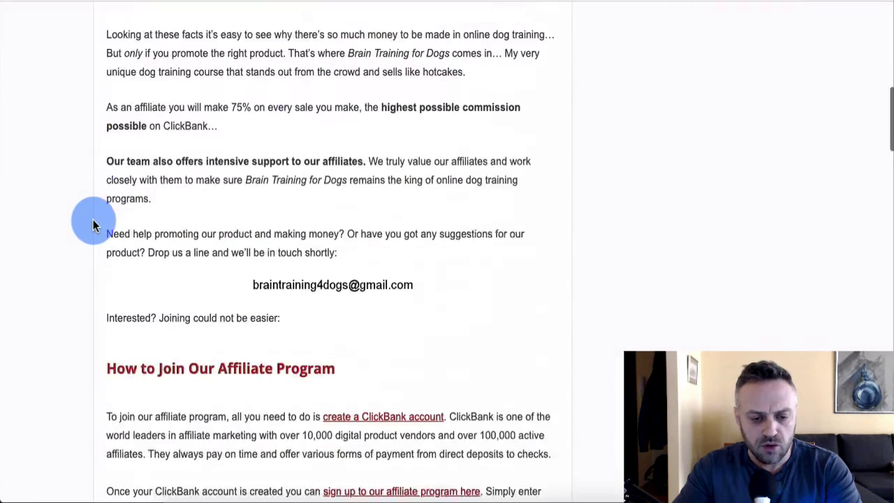
scroll(186, 176, "down", 3)
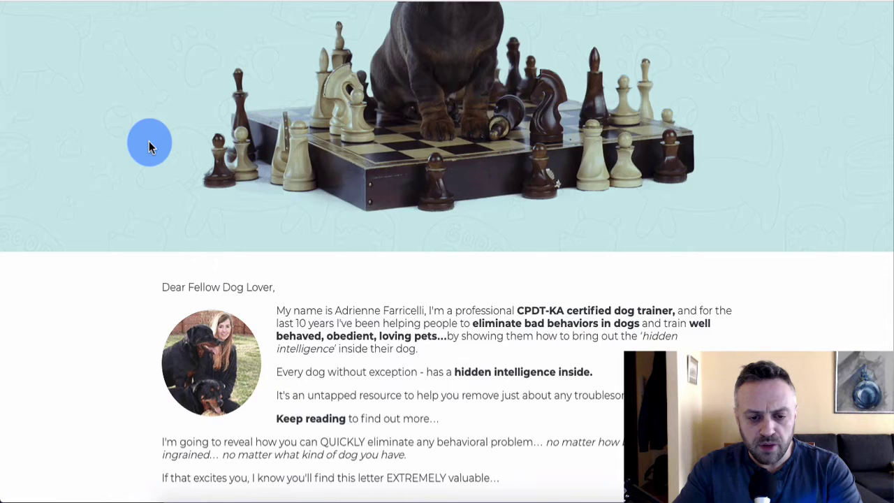
scroll(149, 140, "up", 5)
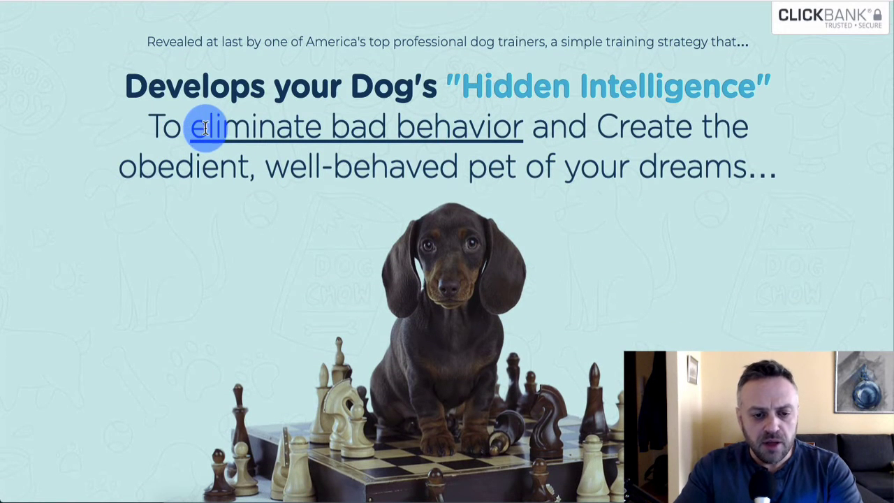
left_click_drag(209, 126, 747, 169)
key("ctrl+c")
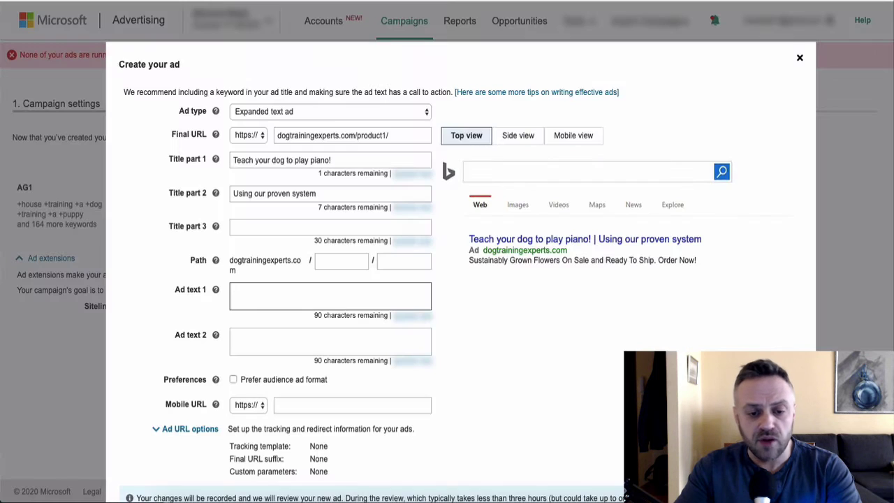
- Paste the copied headline into the first ad text and complete it as "Eliminate bad behavior and Create the obedient, well-behaved pet of your dreams"
left_click(280, 299)
key("ctrl+v")
left_click(271, 288)
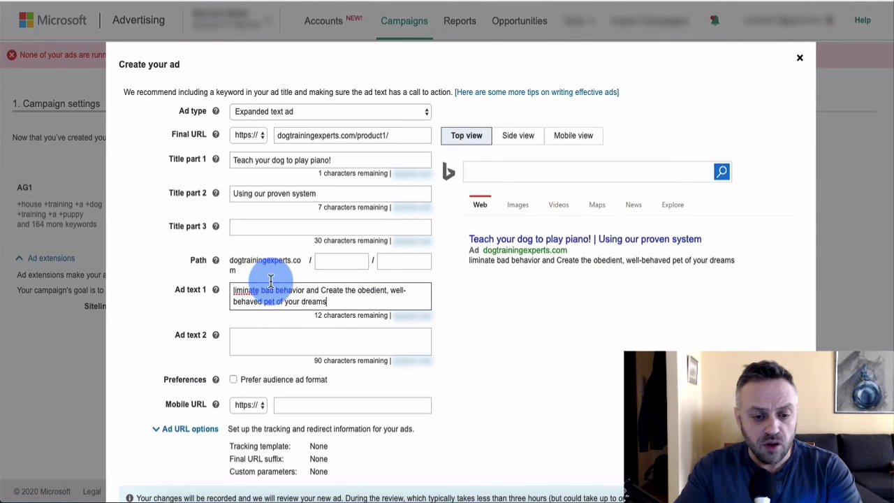
type("E")
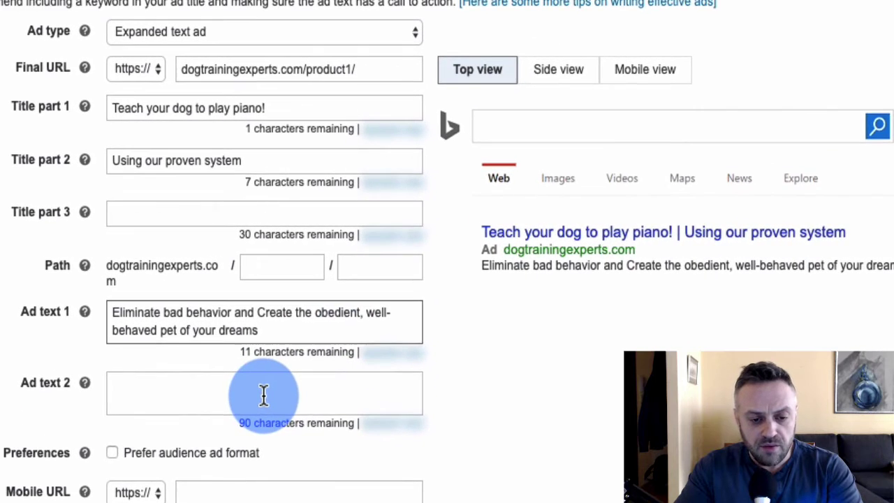
- Expand the ad URL options, review the tracking template, final URL suffix and custom parameters, and collapse them again
left_click(263, 395)
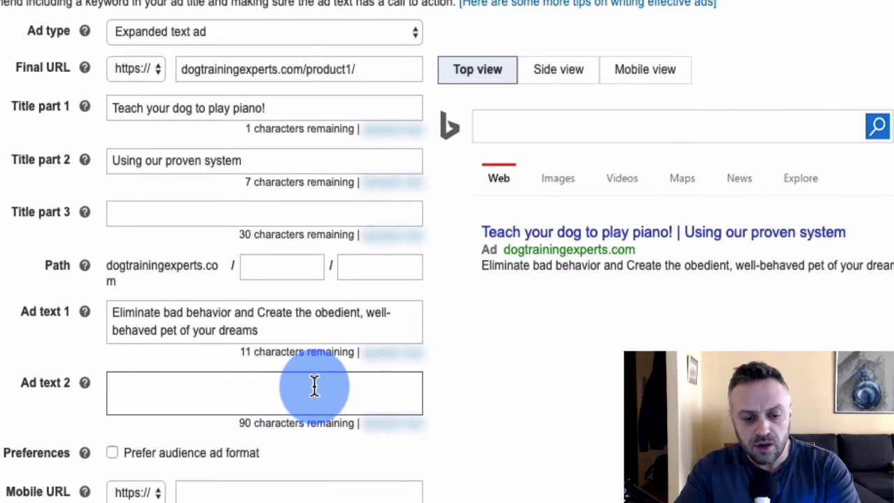
scroll(48, 416, "down", 3)
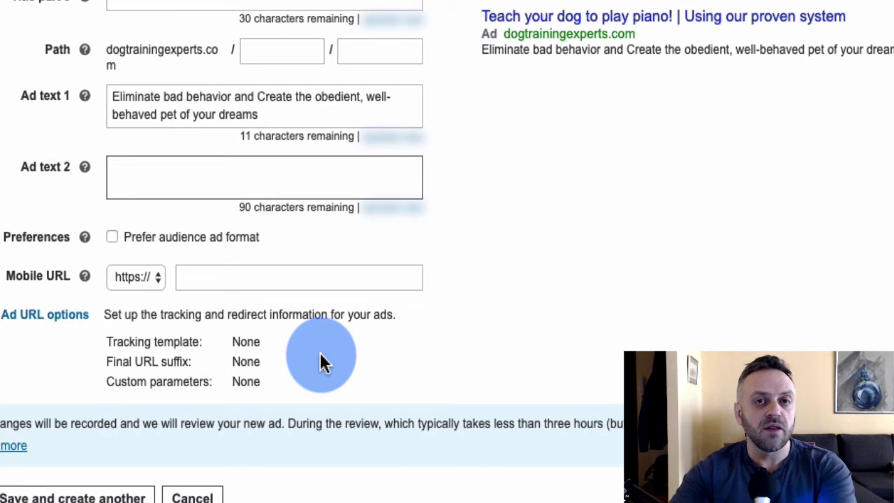
scroll(322, 361, "up", 2)
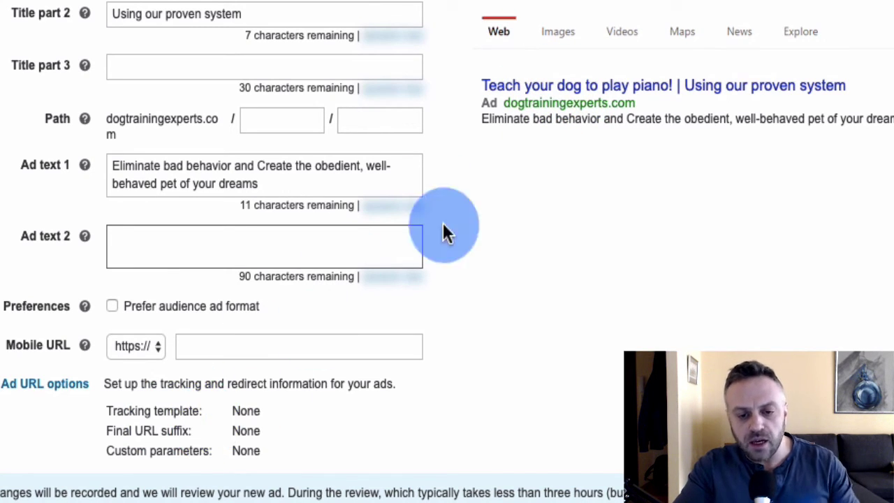
left_click(36, 385)
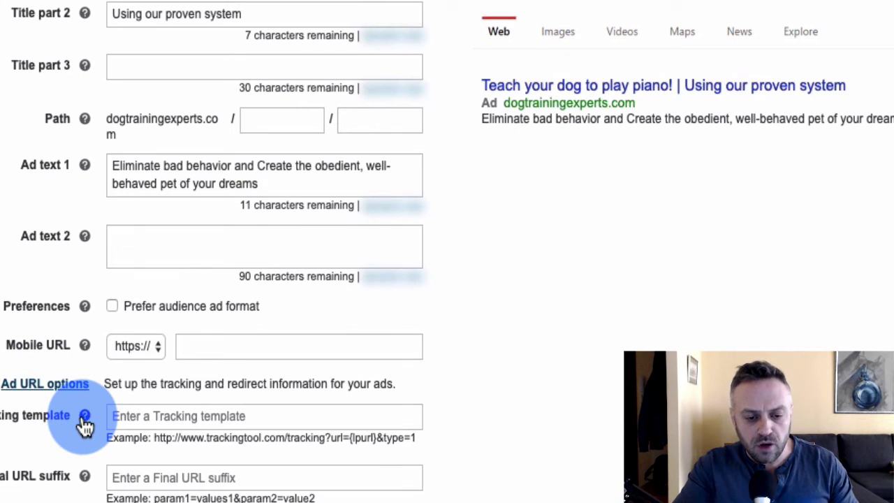
scroll(150, 323, "down", 1)
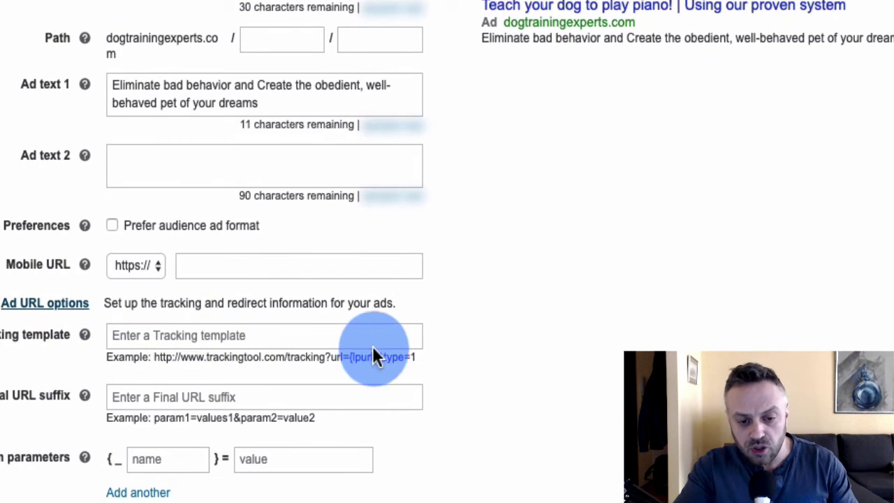
left_click(74, 305)
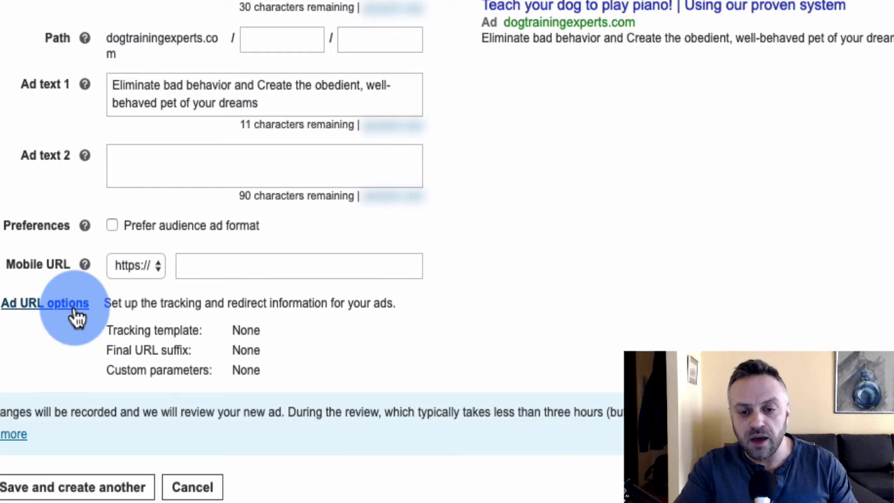
scroll(501, 241, "up", 1)
scroll(500, 234, "up", 1)
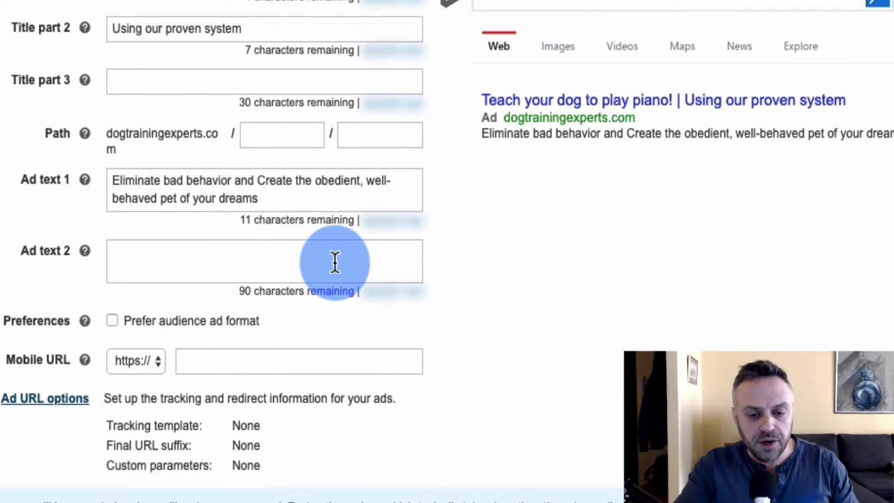
scroll(37, 296, "down", 1)
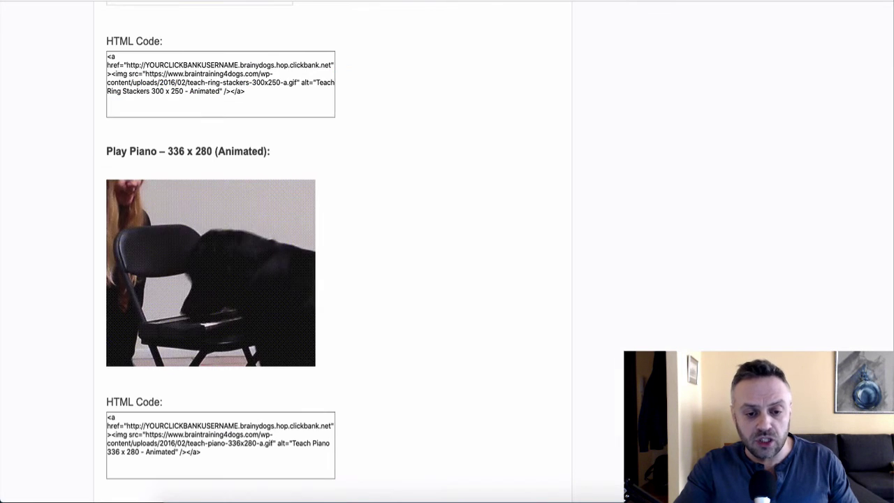
- Examine the affiliate page's banner copy and the sales page's facts and list of dog behavior problems for more ad ideas
scroll(354, 161, "down", 5)
scroll(328, 190, "down", 6)
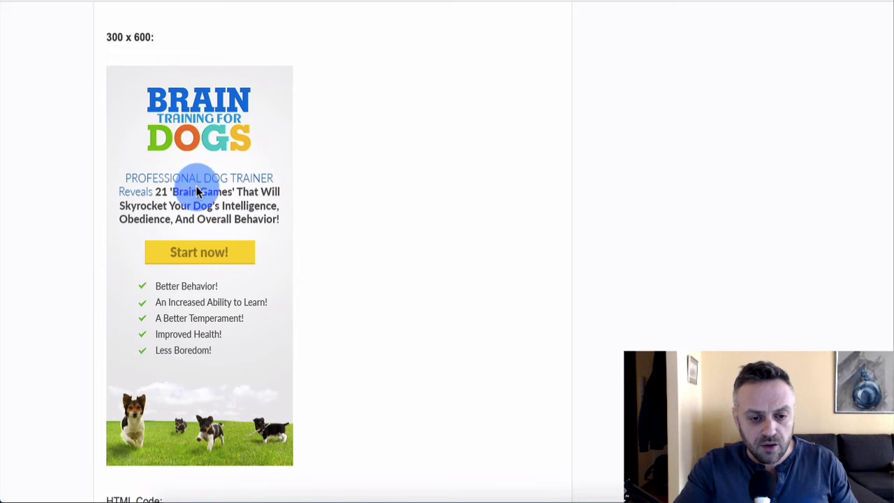
scroll(339, 189, "down", 8)
scroll(340, 189, "down", 10)
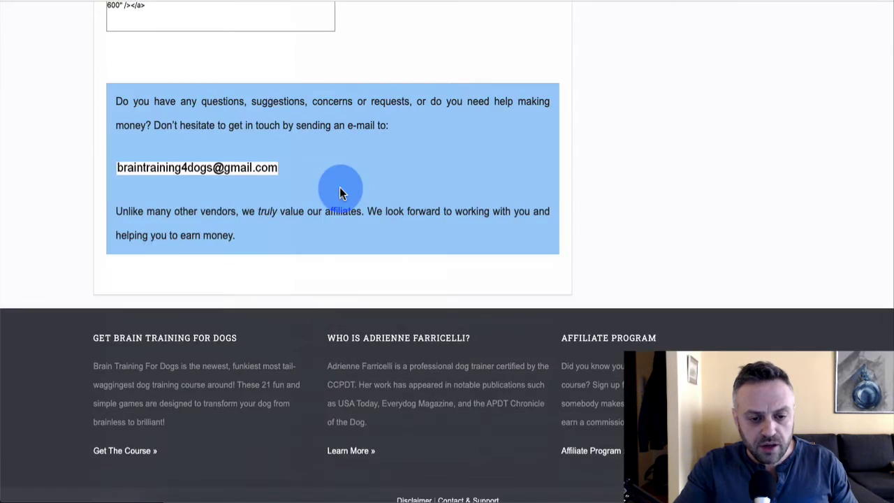
scroll(339, 189, "up", 20)
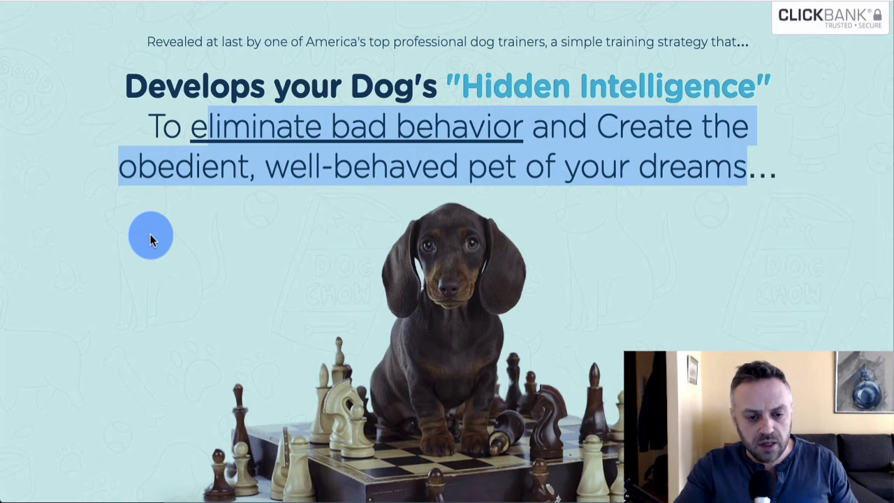
scroll(150, 234, "down", 8)
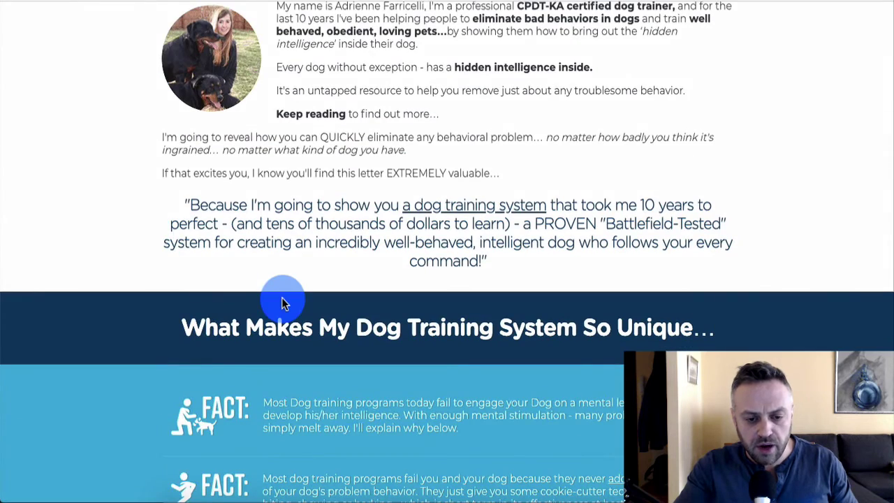
scroll(281, 302, "down", 5)
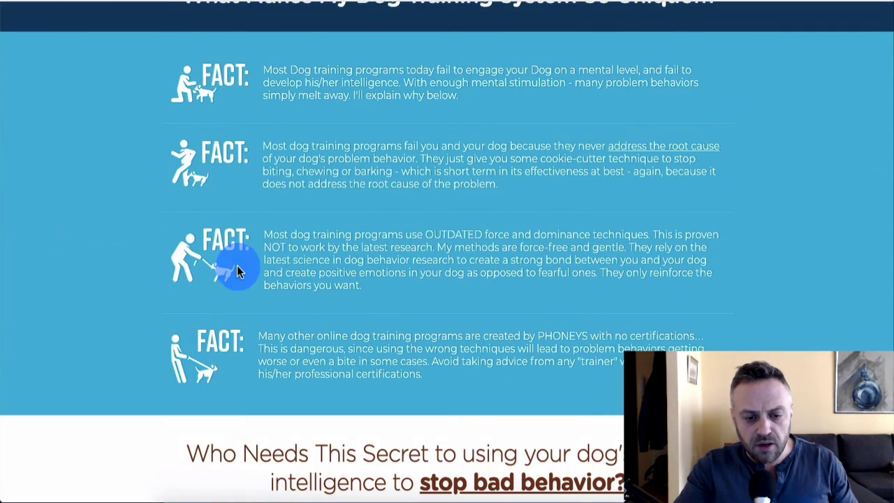
scroll(236, 266, "down", 5)
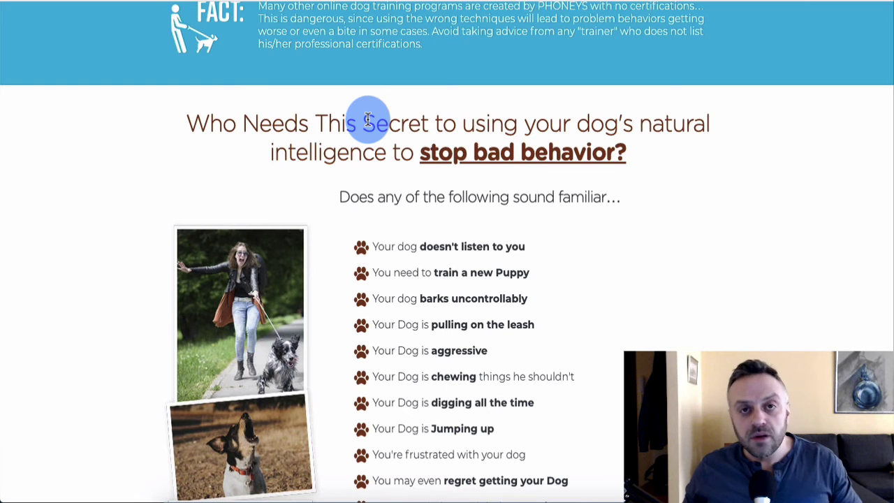
scroll(368, 120, "down", 4)
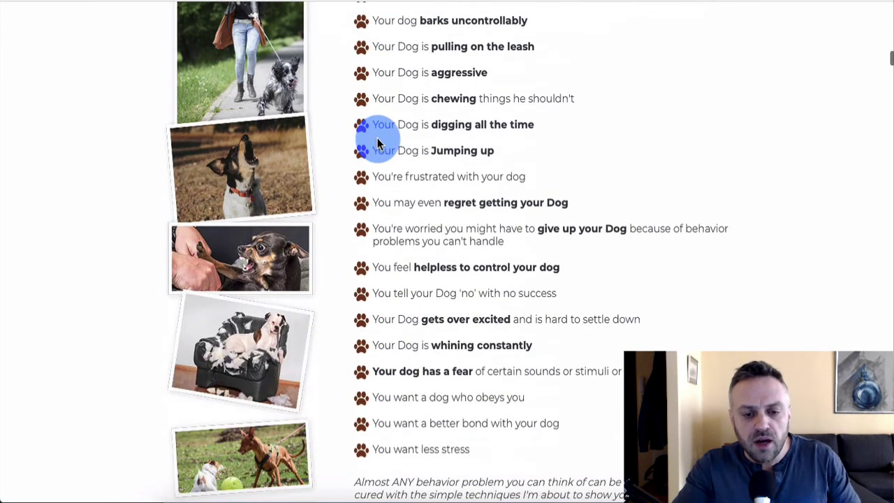
scroll(377, 140, "up", 5)
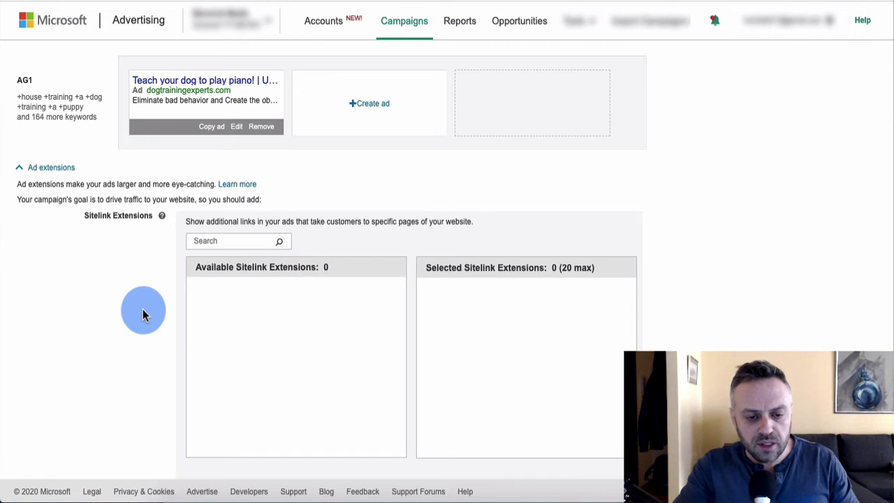
- Examine the sitelink, price, callout and structured snippet extension sections, plus the optional location, app, call and review extensions
scroll(144, 313, "down", 7)
scroll(144, 314, "up", 9)
scroll(144, 316, "down", 1)
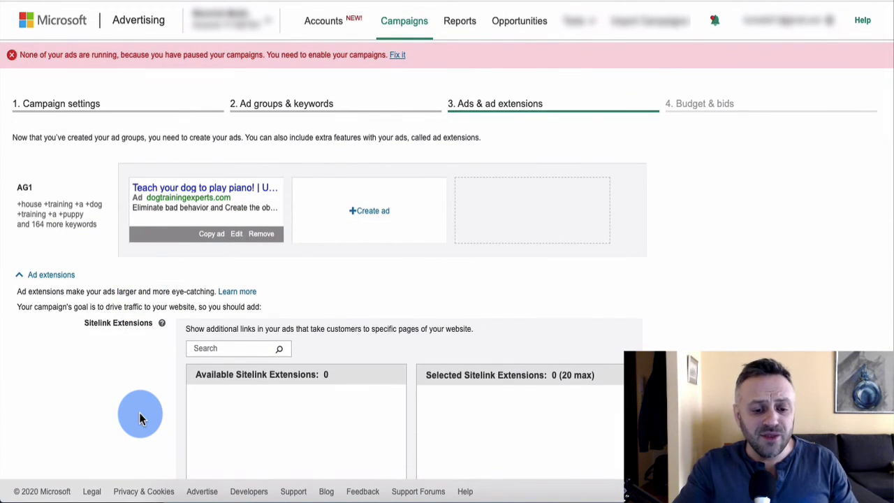
scroll(139, 413, "down", 3)
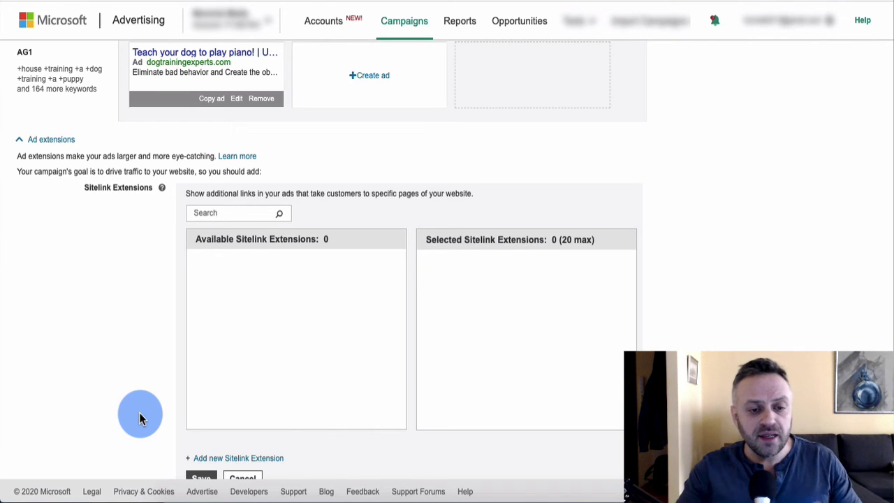
scroll(139, 412, "up", 1)
scroll(127, 412, "down", 3)
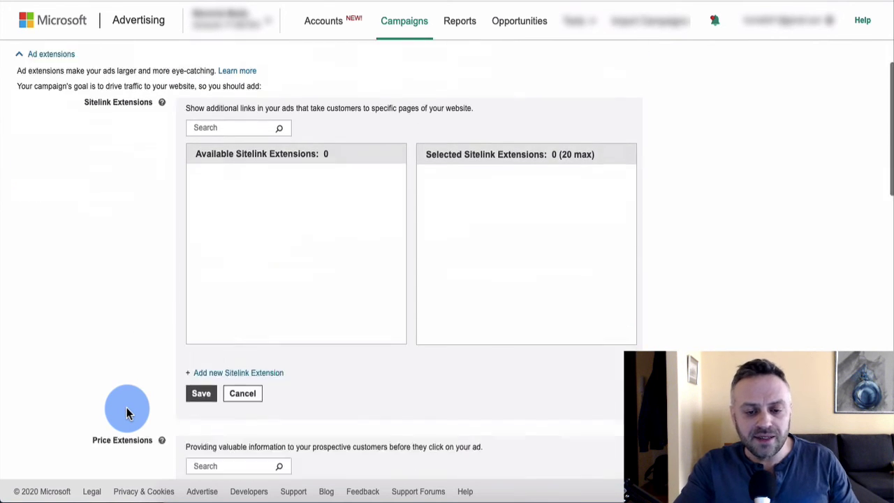
scroll(127, 413, "down", 14)
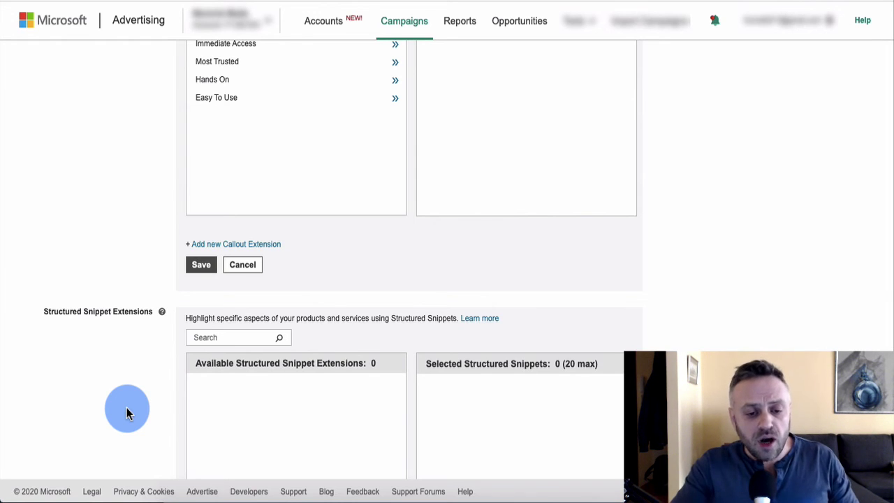
scroll(128, 413, "down", 5)
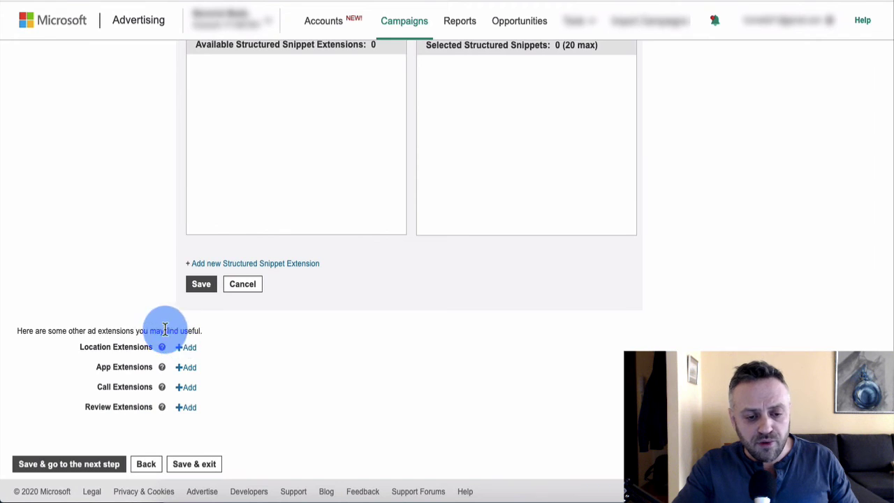
scroll(161, 234, "up", 15)
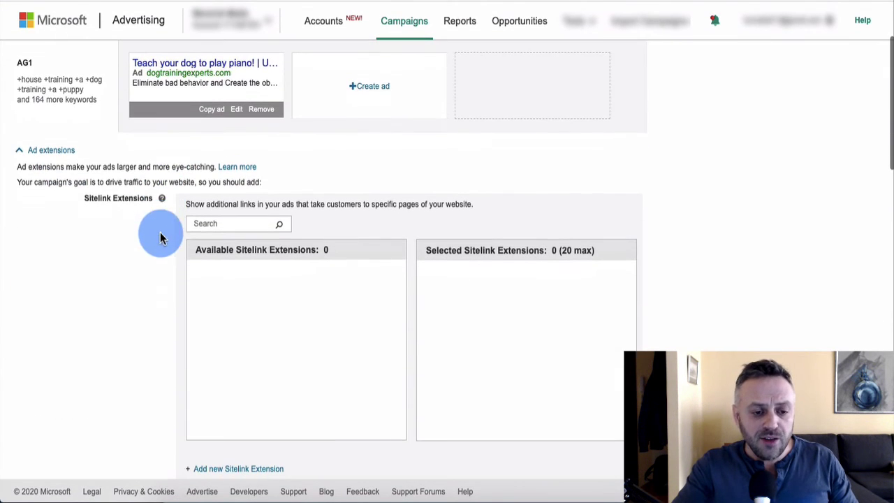
scroll(143, 280, "down", 2)
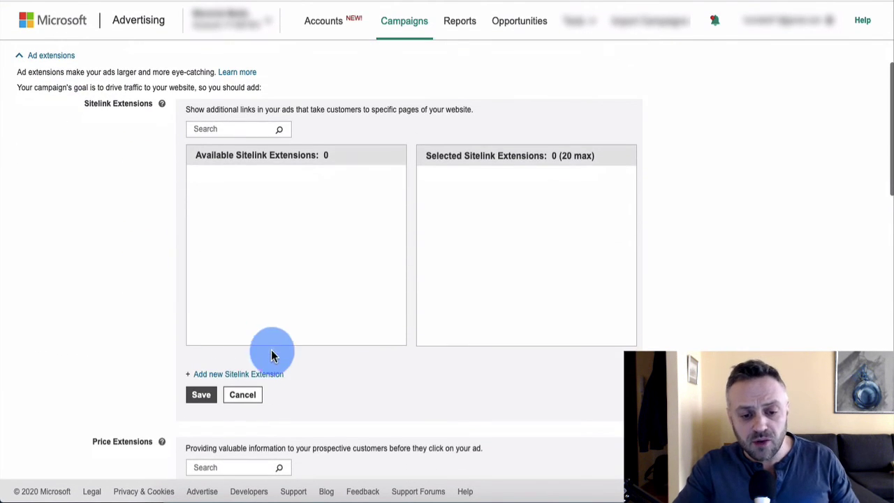
scroll(144, 273, "down", 1)
scroll(144, 274, "up", 1)
scroll(145, 276, "down", 1)
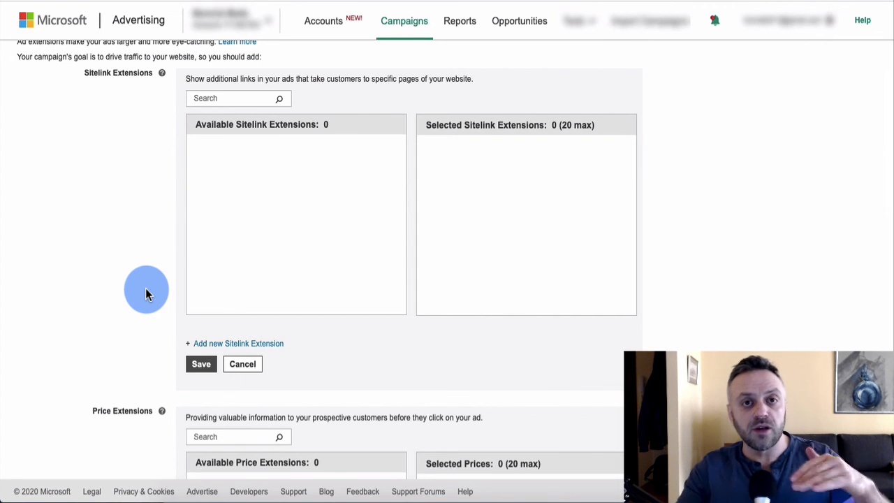
scroll(145, 287, "down", 4)
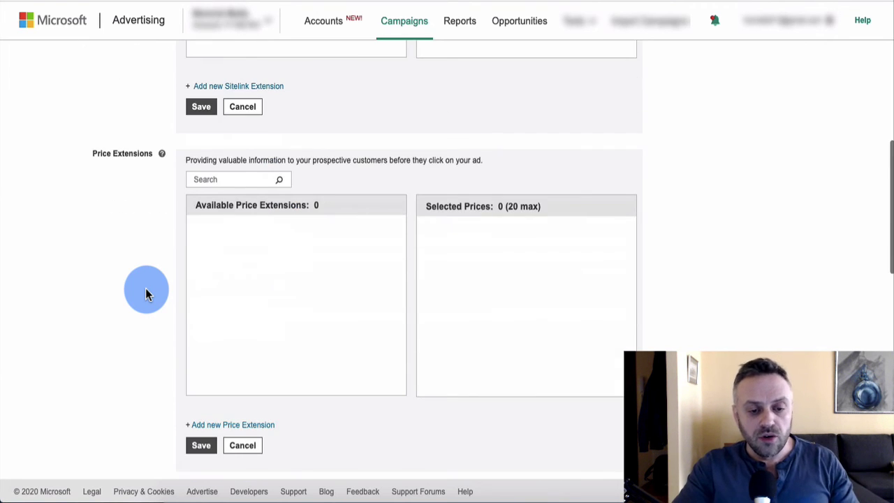
scroll(141, 276, "down", 4)
scroll(139, 278, "down", 1)
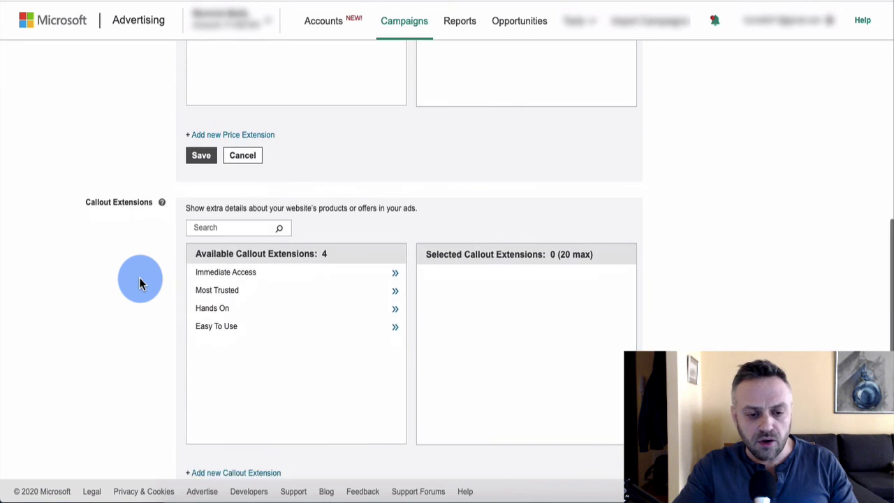
scroll(152, 266, "up", 8)
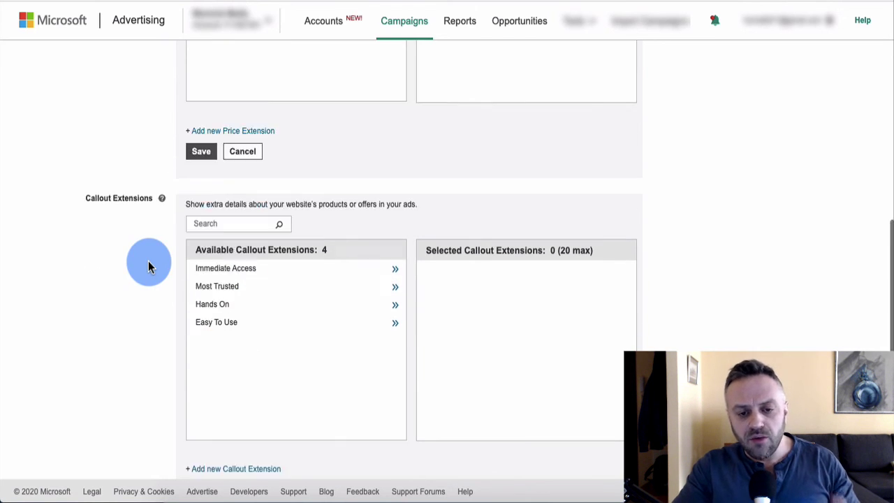
scroll(150, 266, "down", 8)
scroll(148, 266, "down", 3)
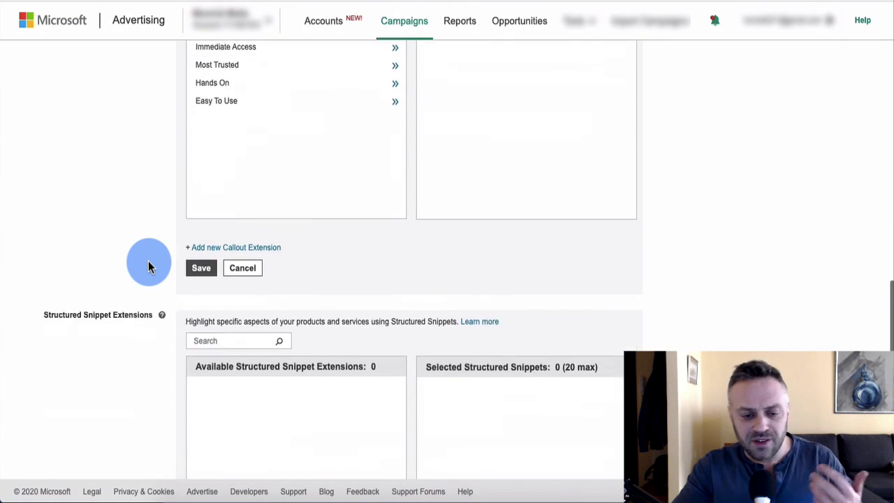
scroll(148, 265, "down", 4)
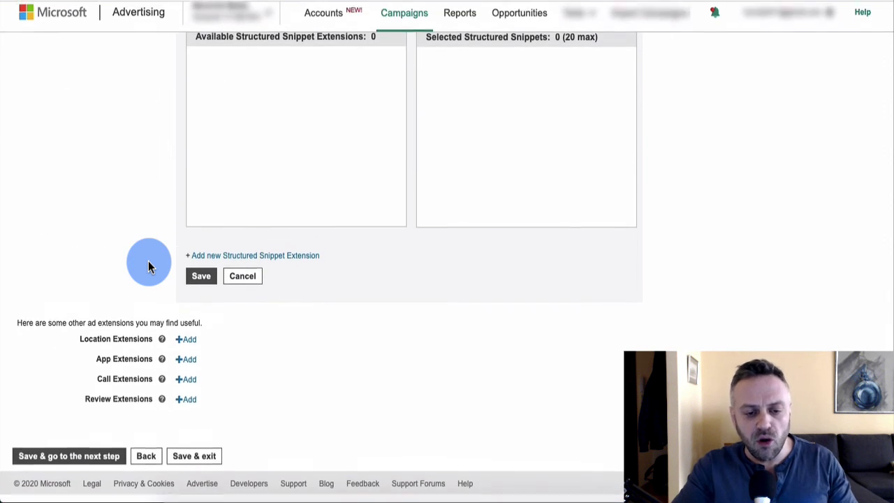
- Save the campaign, exit the setup at the ads and extensions stage, and dismiss the campaign creation notice
left_click(194, 465)
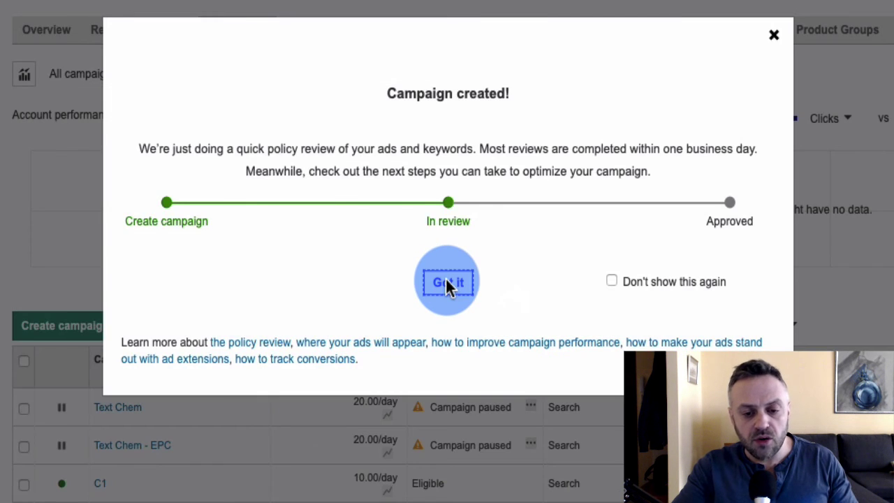
left_click(447, 283)
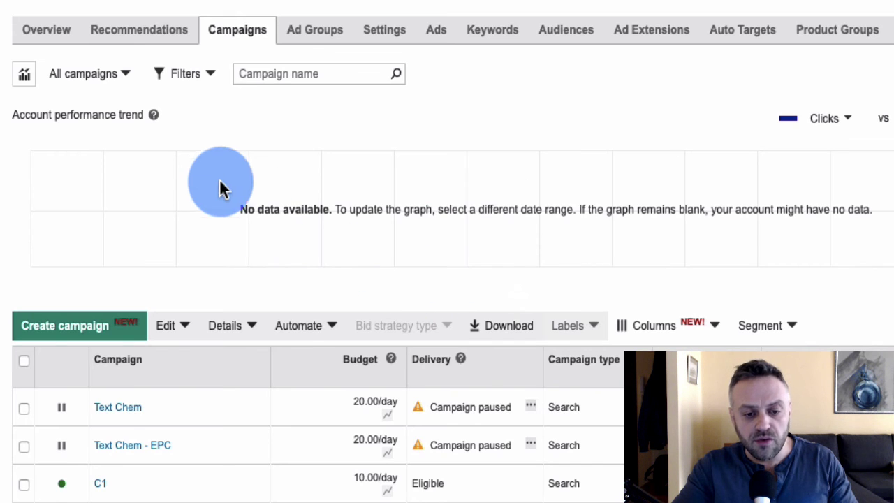